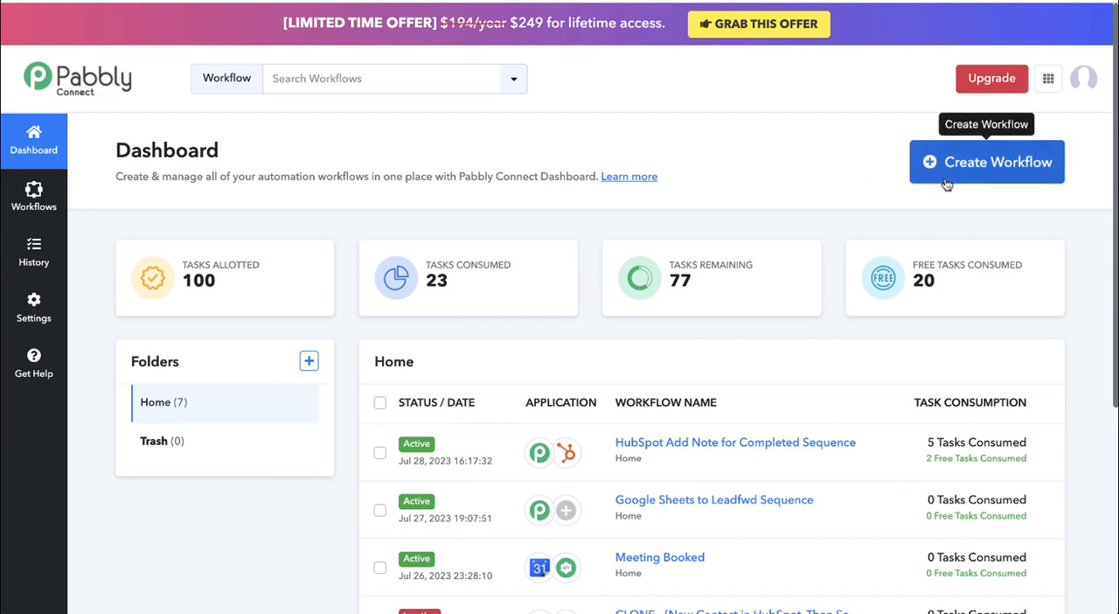
- Create a new workflow named "Meeting Booked, End Sequence"
click(996, 166)
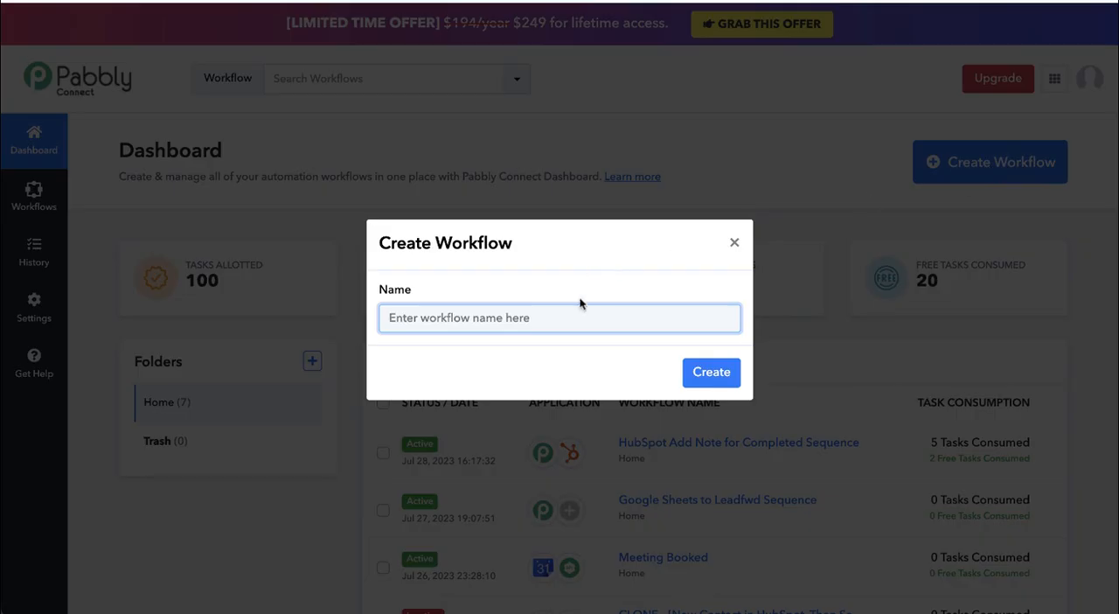
text(Meeting Booked, End)
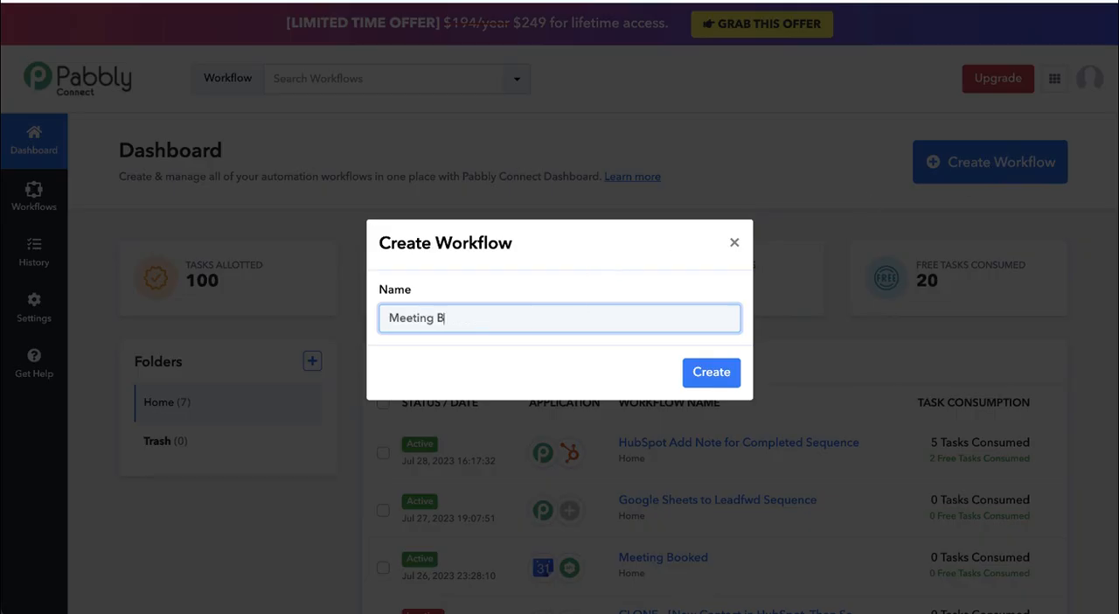
text( SEqu)
key(BackSpace)
key(BackSpace)
key(BackSpace)
text(equence)
click(711, 371)
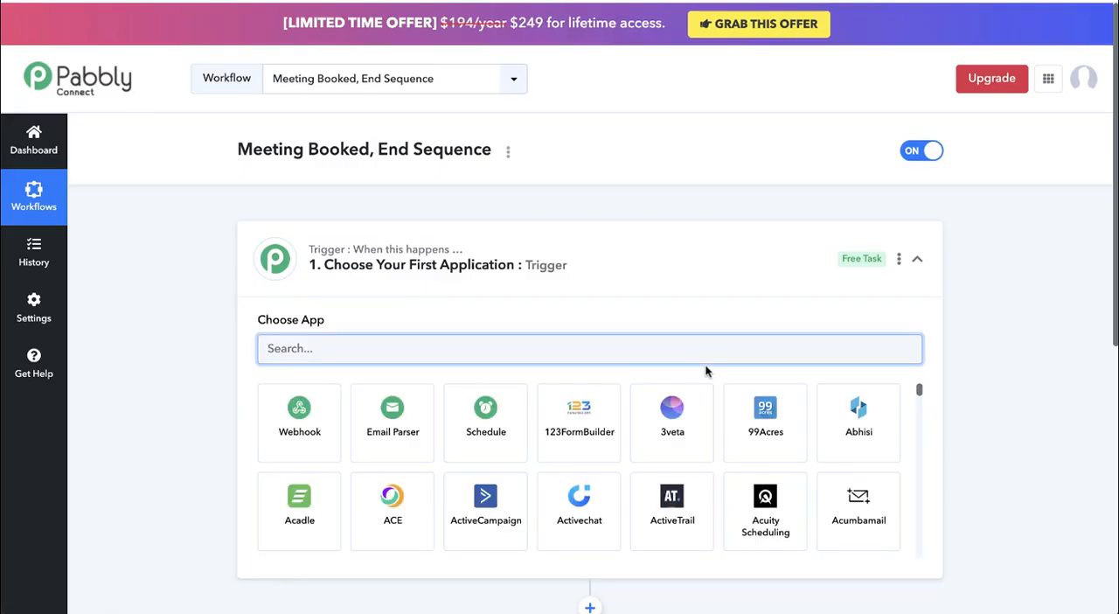
- Set the workflow's trigger to Google Calendar with the New Event trigger event
scroll(707, 371, down, 1)
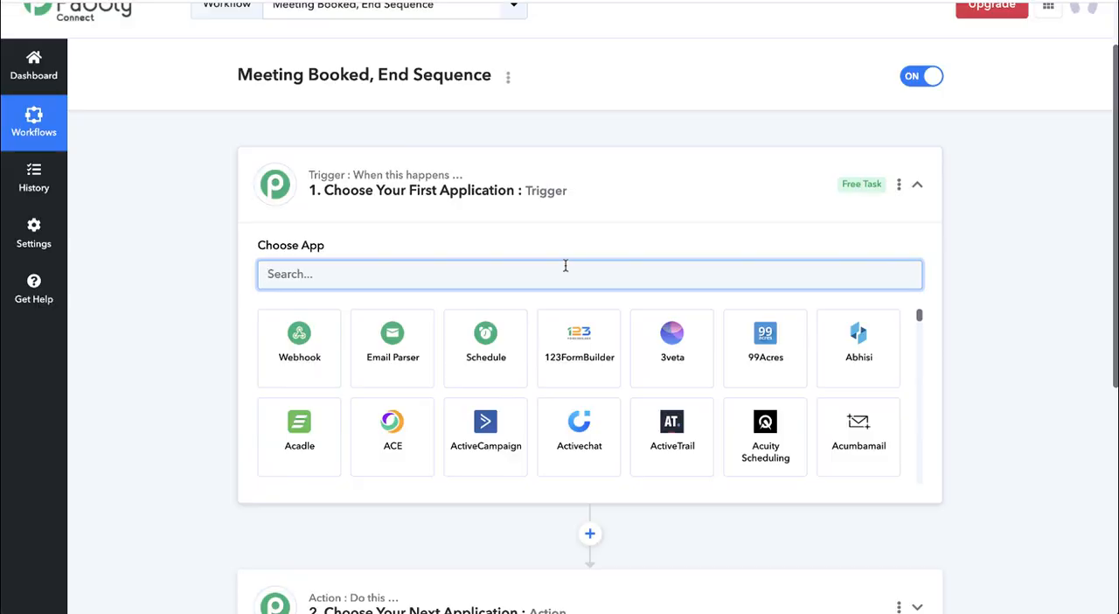
text(Google)
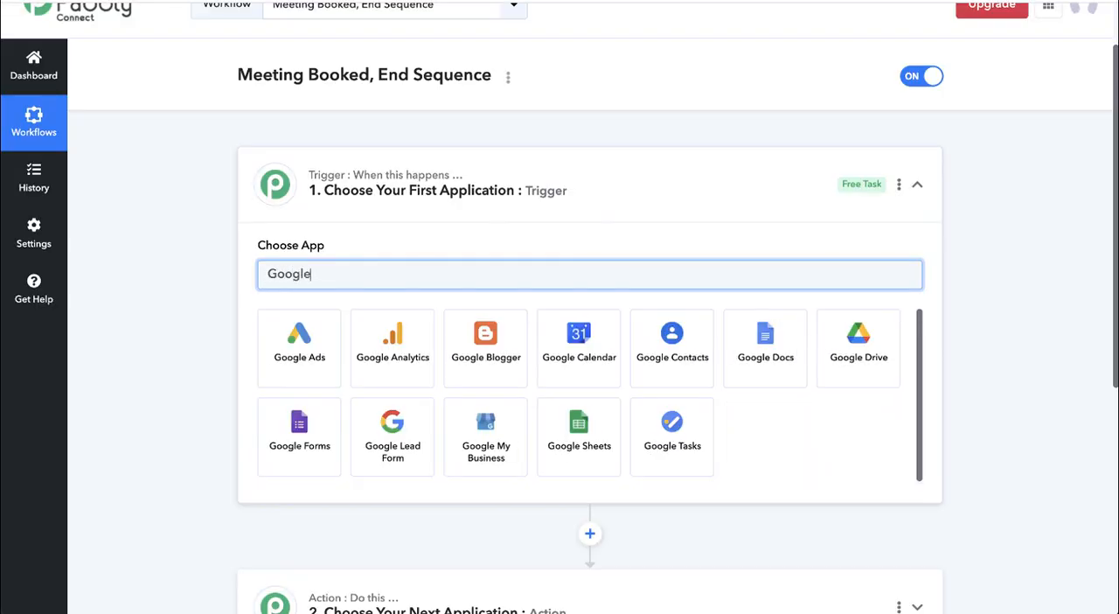
click(573, 350)
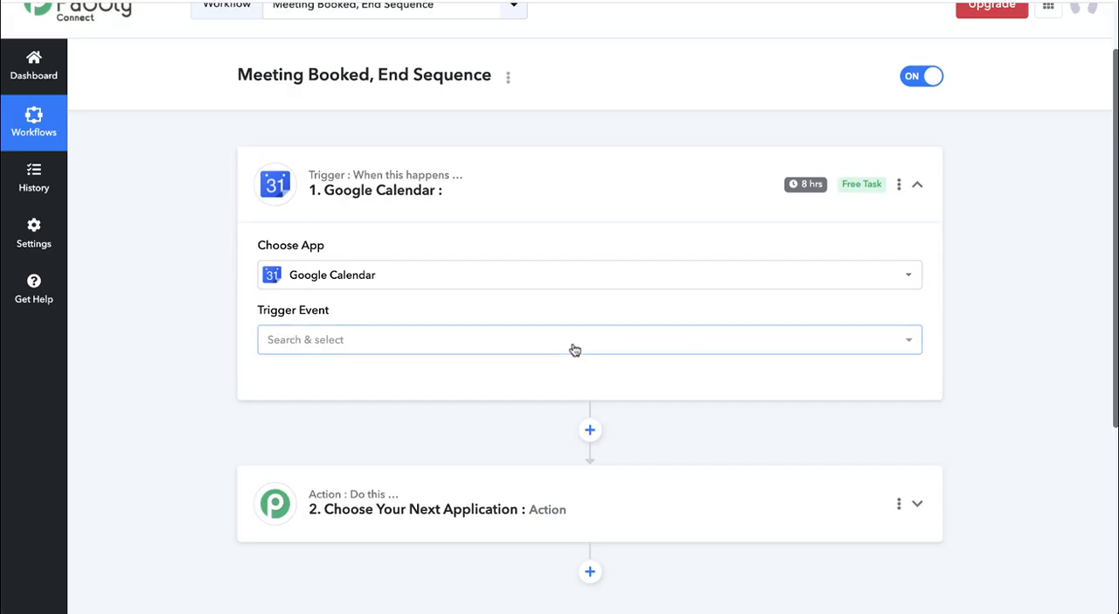
click(574, 349)
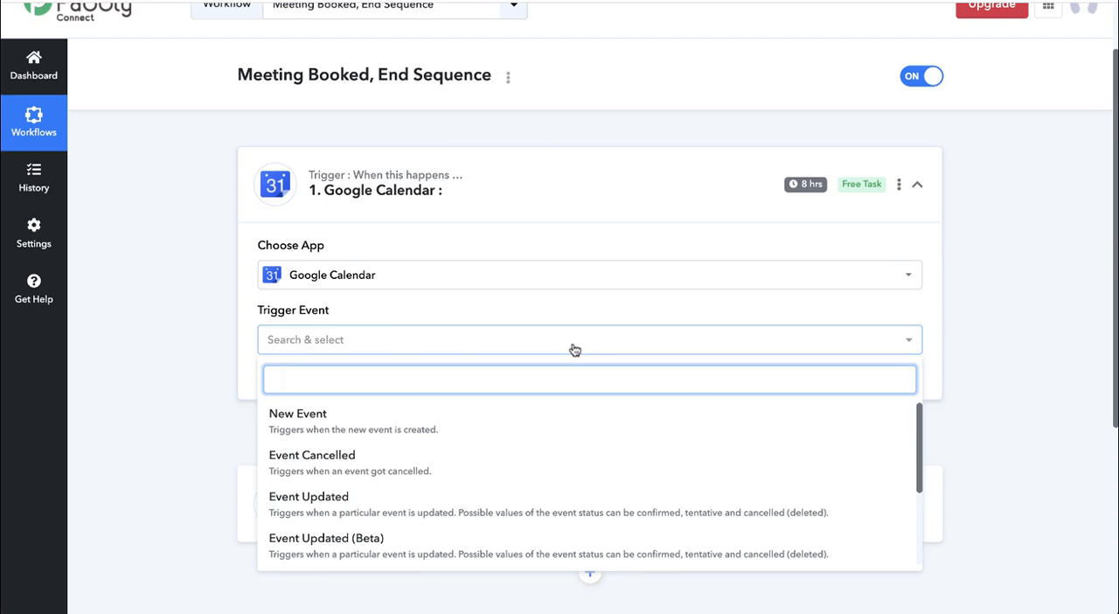
click(347, 423)
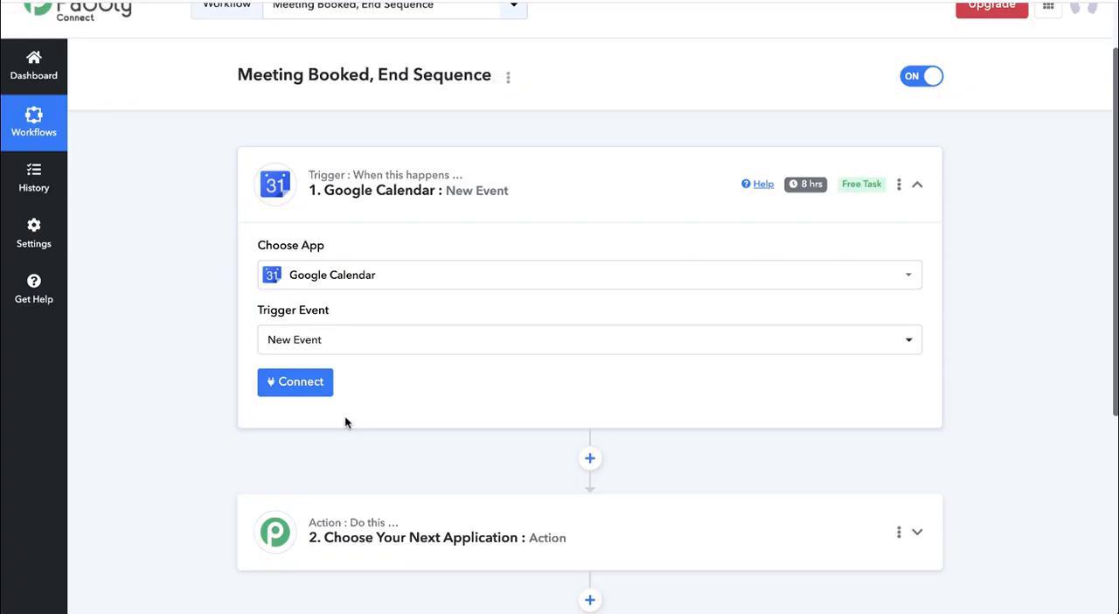
- Connect the trigger through the existing Google Calendar #1 connection and choose the calendar named with the work e-mail address
click(305, 390)
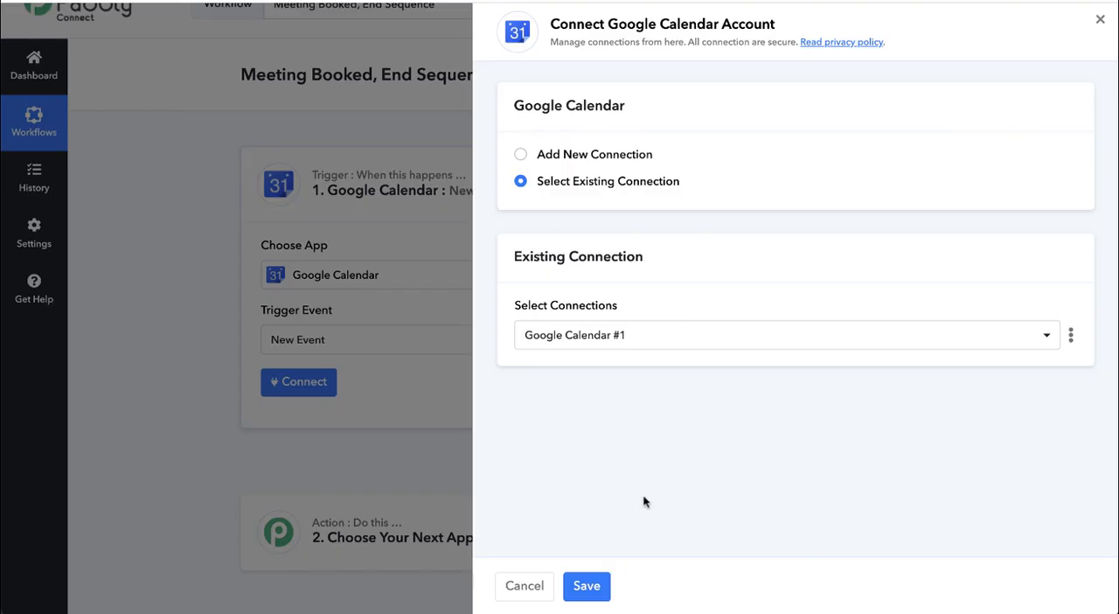
click(587, 586)
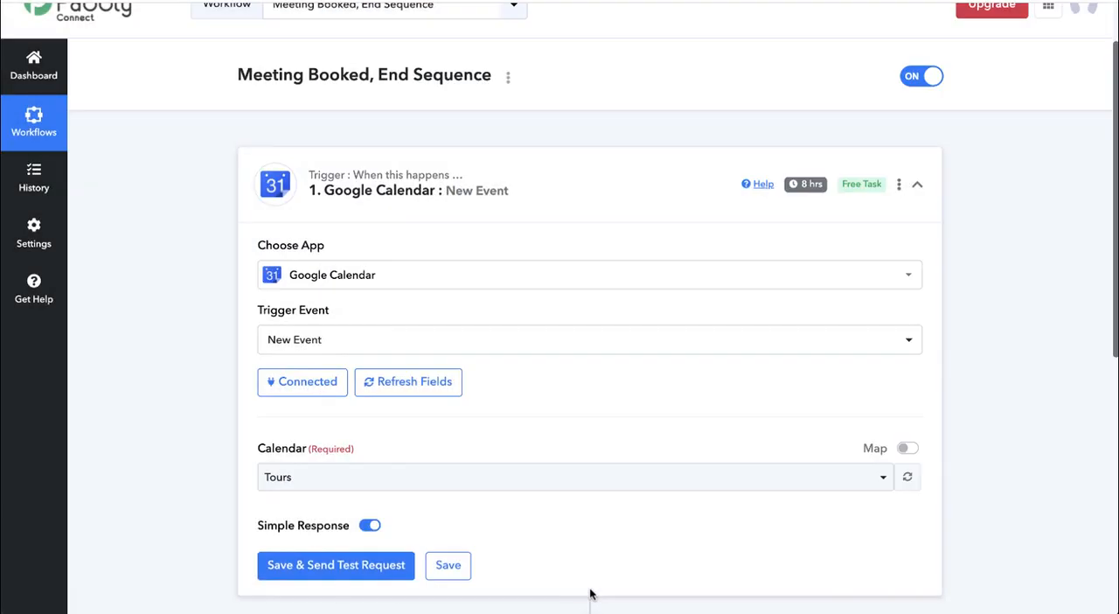
scroll(575, 414, down, 2)
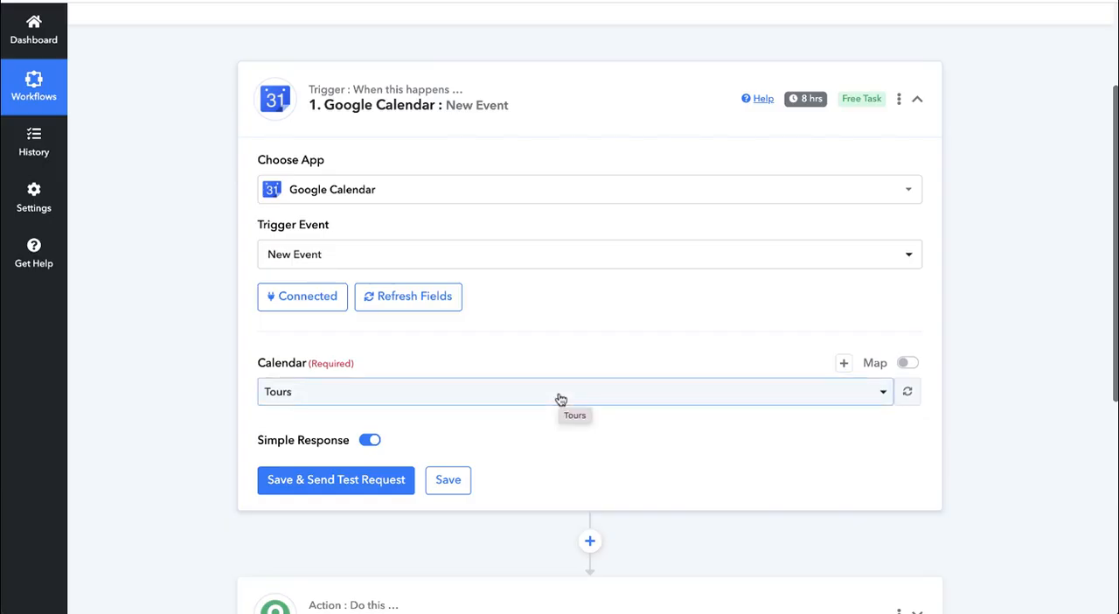
click(560, 400)
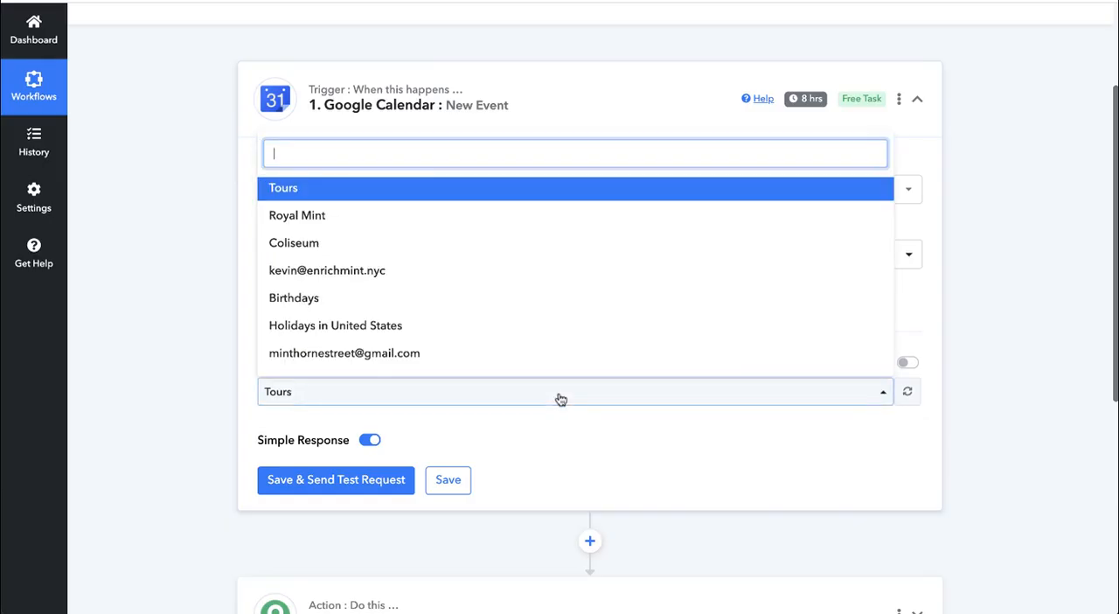
click(389, 272)
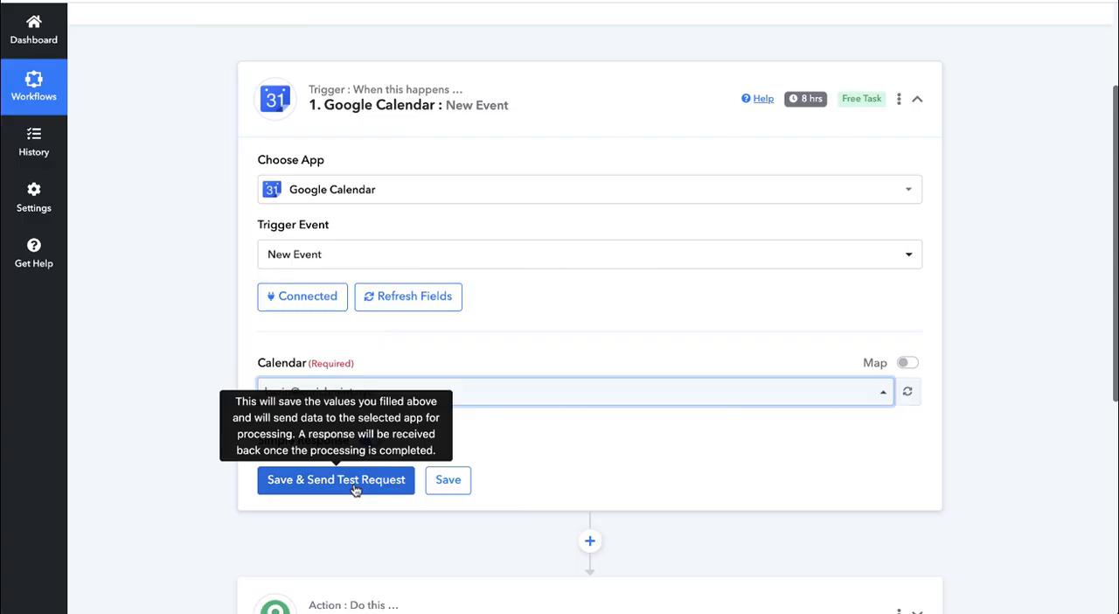
- Send a test request for the Google Calendar trigger and save the trigger's settings
click(355, 482)
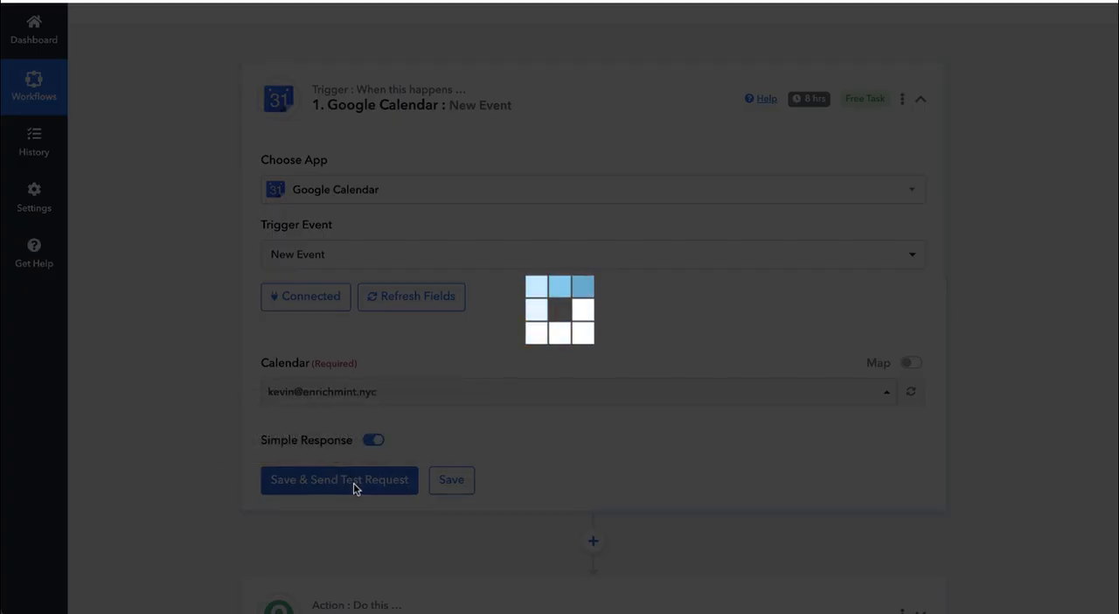
scroll(577, 472, down, 2)
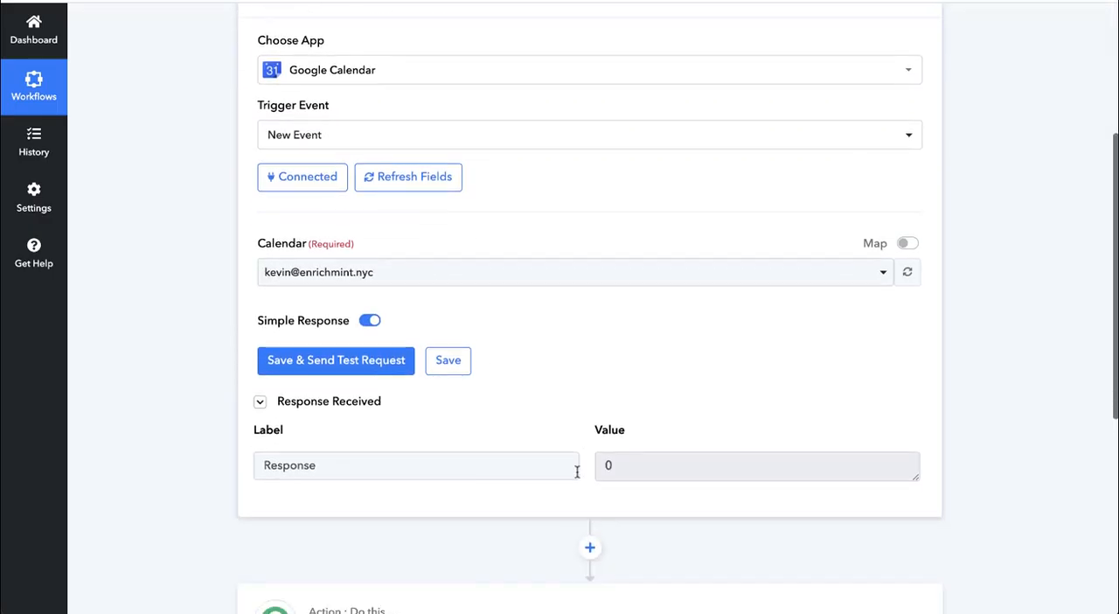
click(333, 410)
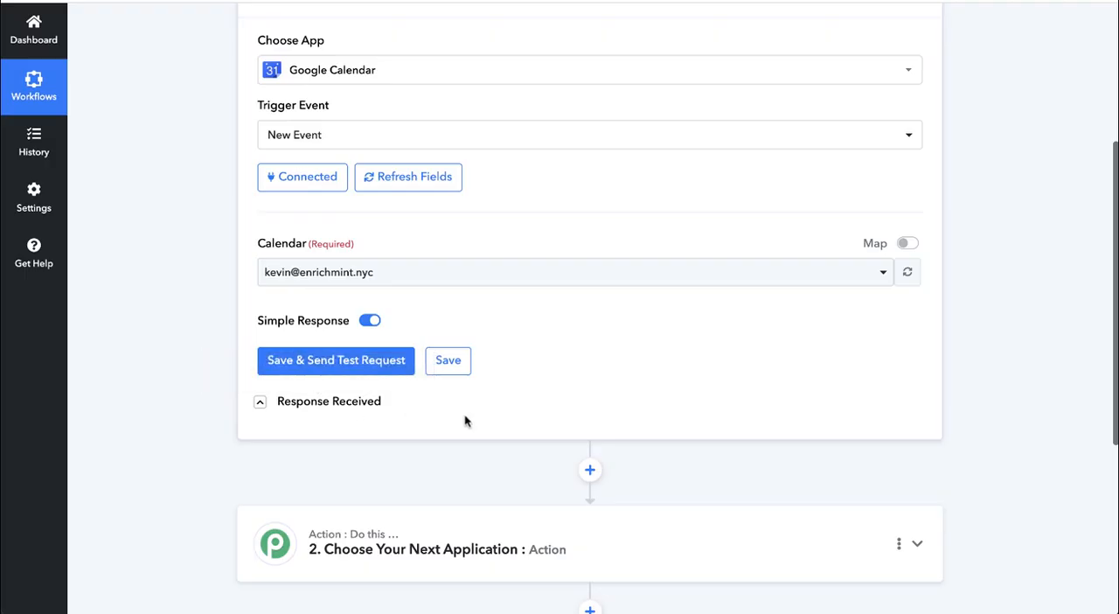
scroll(464, 420, down, 1)
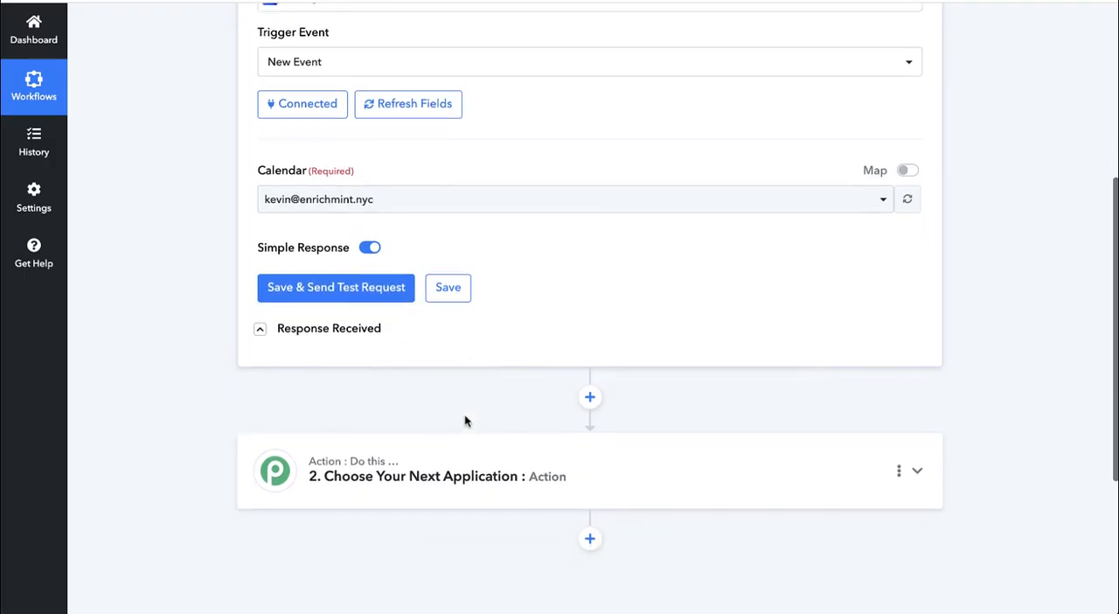
click(451, 288)
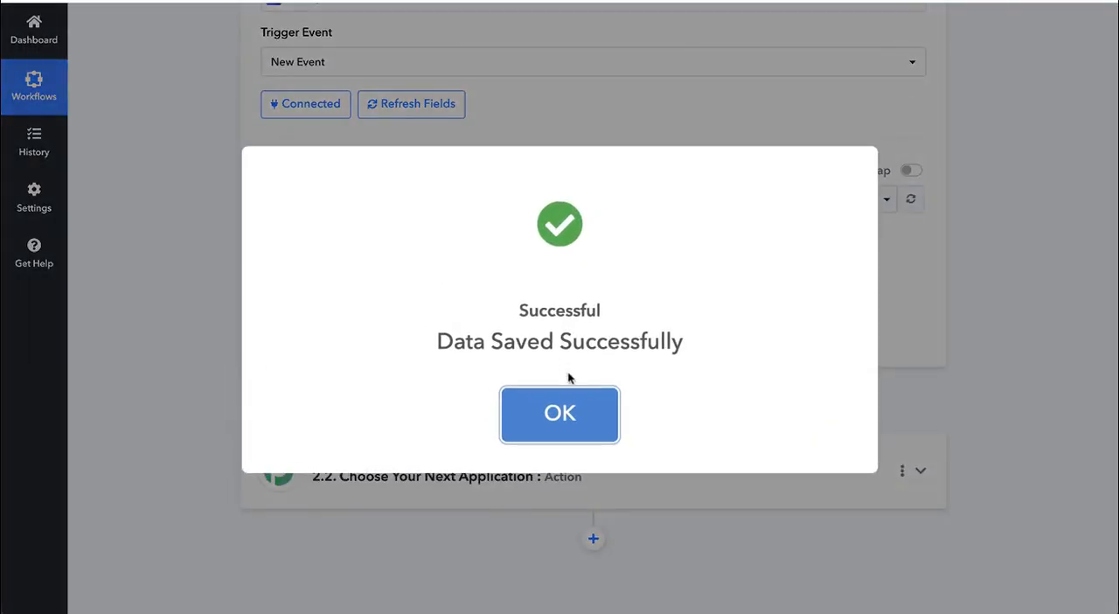
click(565, 413)
- Set the workflow's action to API by Pabbly with POST as the action event
scroll(559, 455, down, 1)
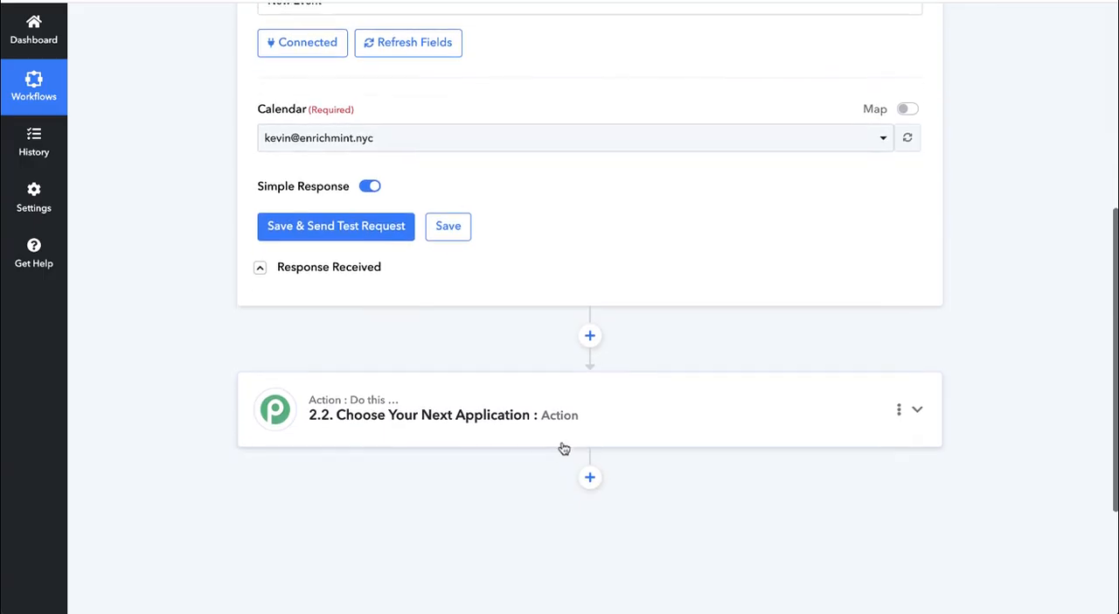
click(617, 415)
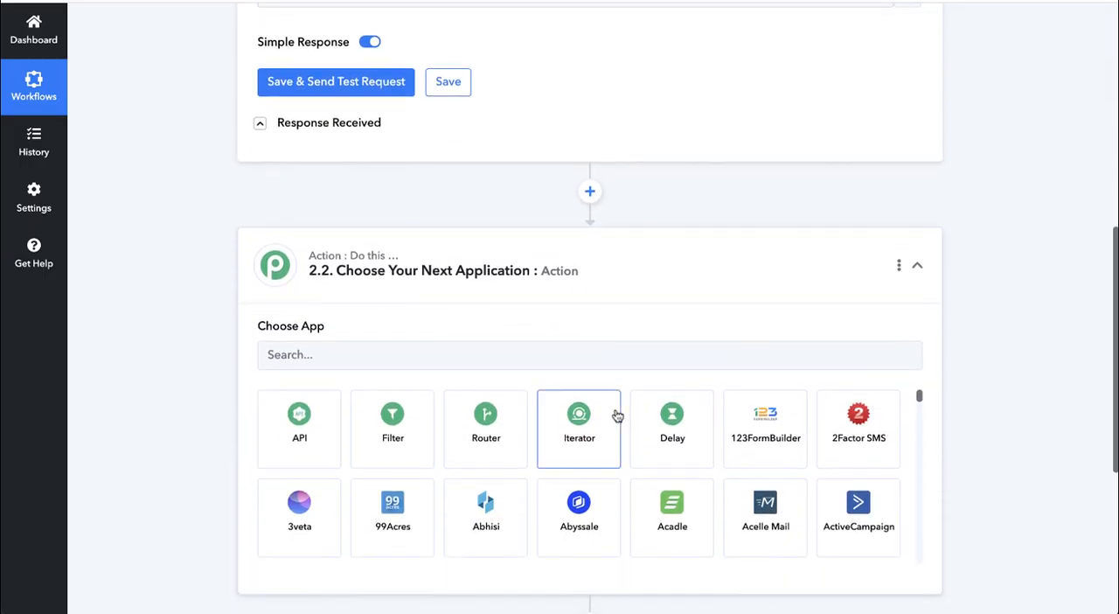
click(298, 431)
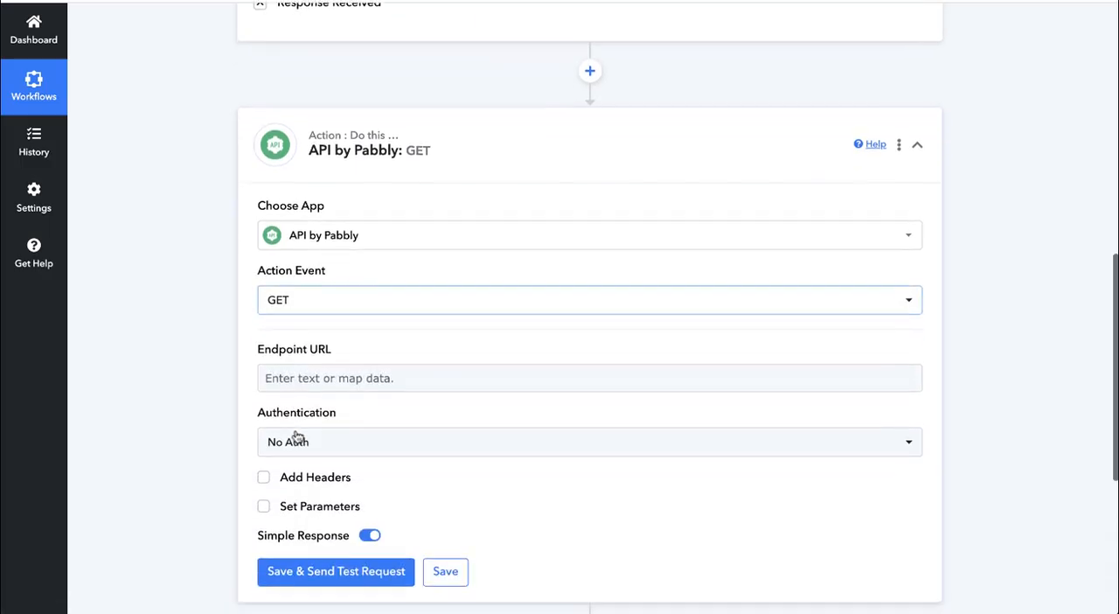
click(411, 239)
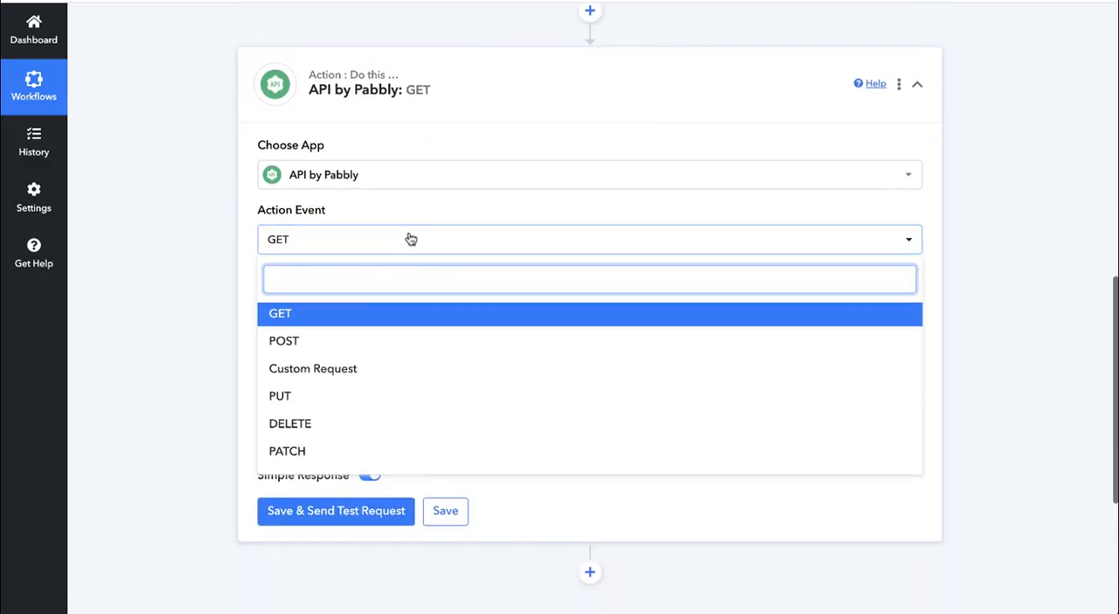
click(296, 342)
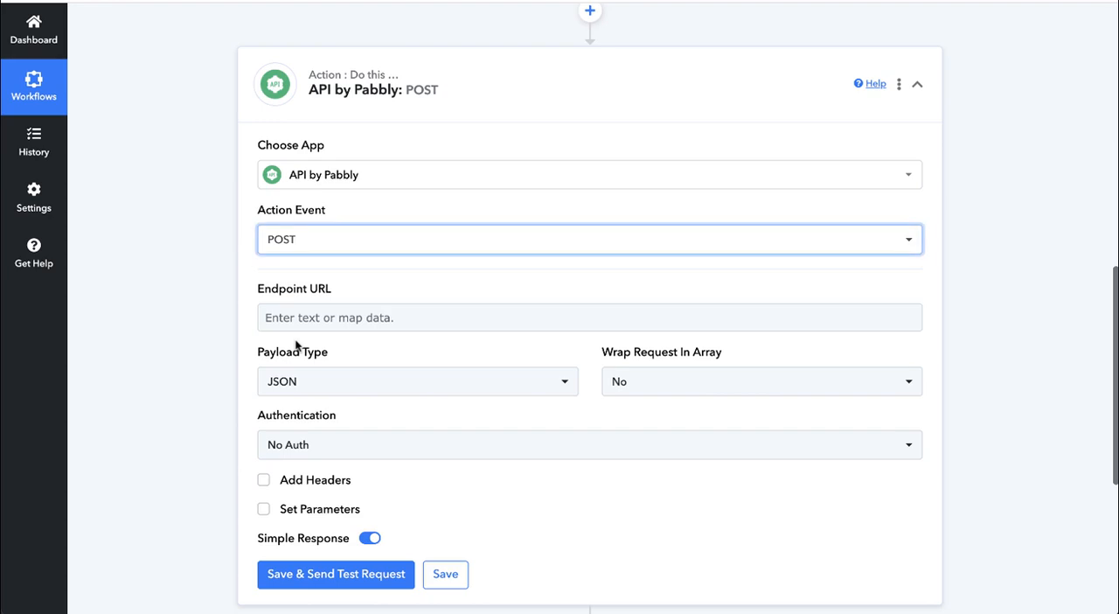
scroll(251, 333, down, 1)
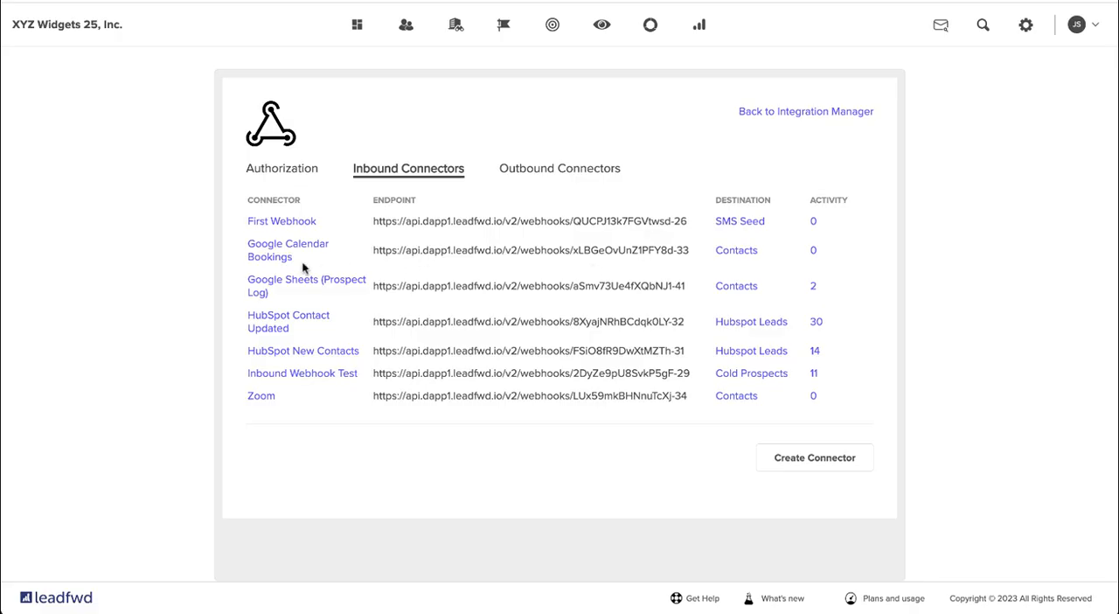
- In leadfwd, save the Google Calendar Bookings inbound connector with "Update existing only" and "Overwrite any existing data field values"
click(280, 258)
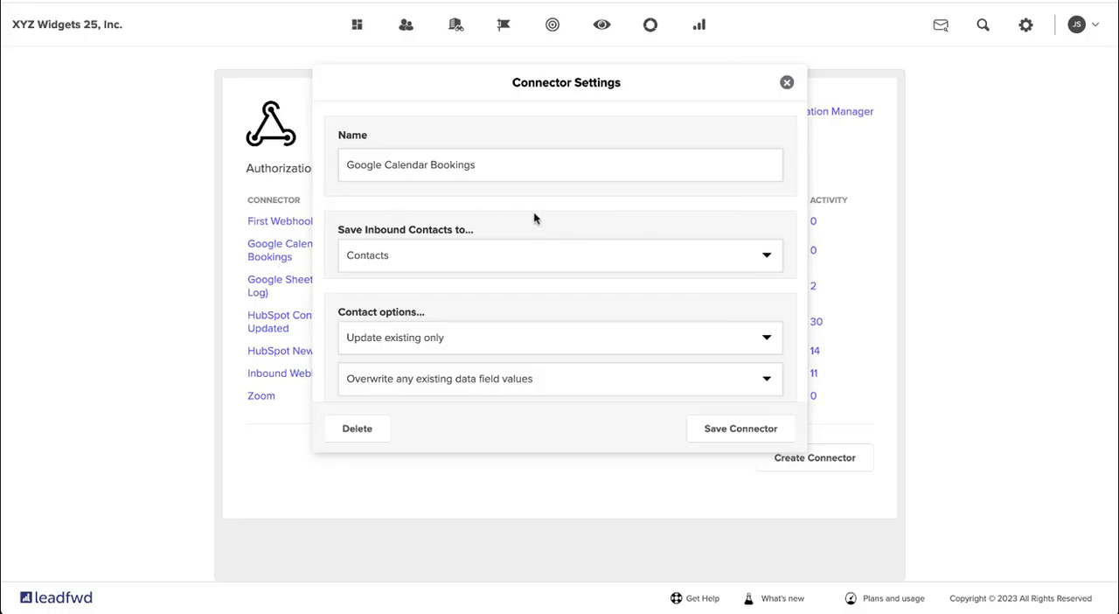
scroll(535, 217, down, 1)
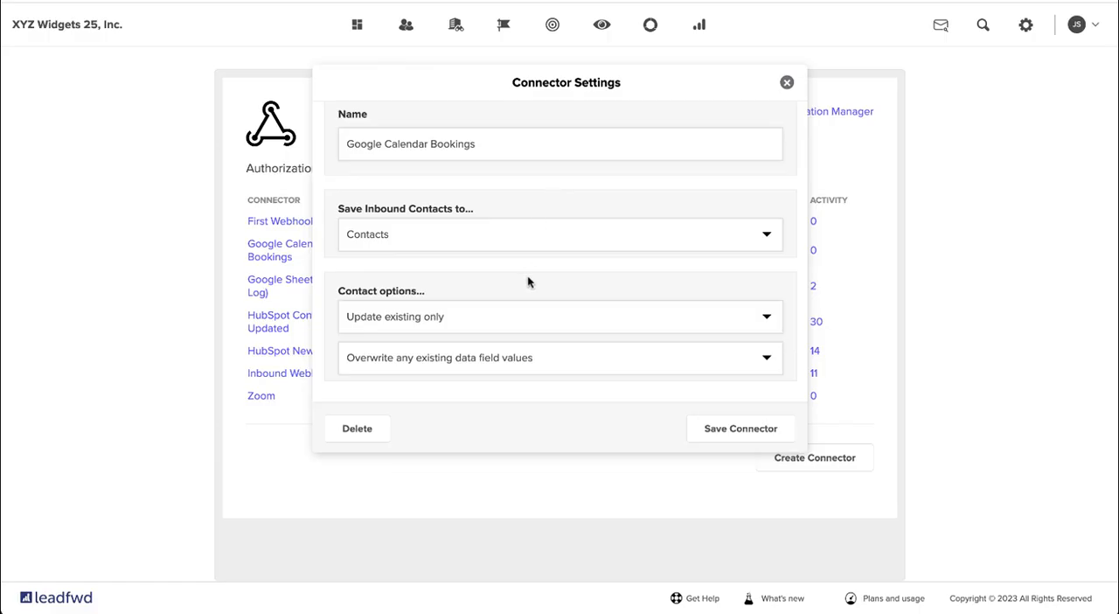
click(528, 321)
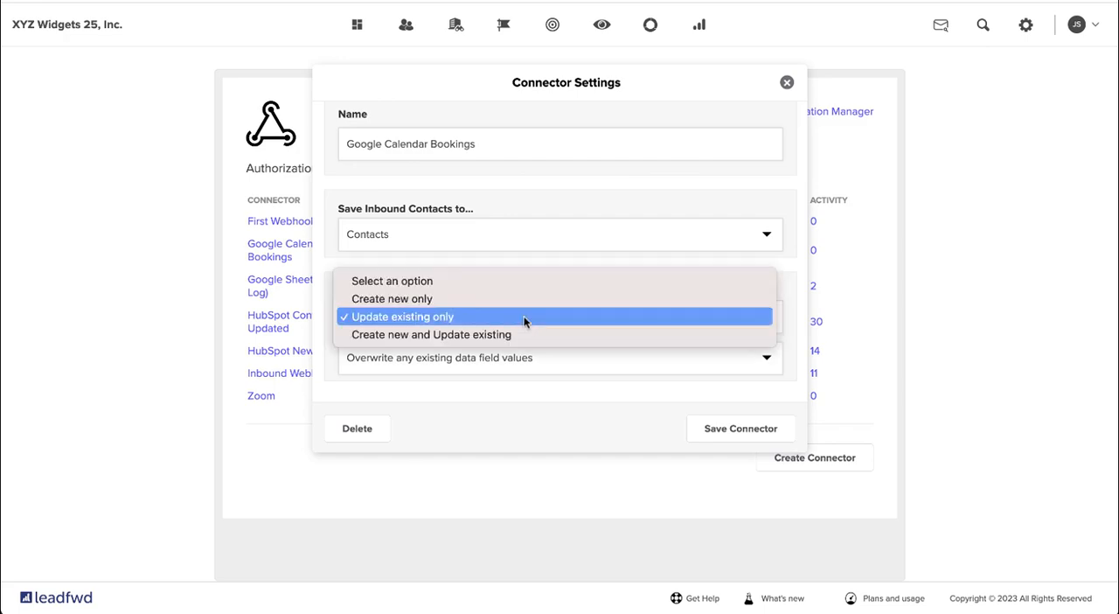
click(455, 321)
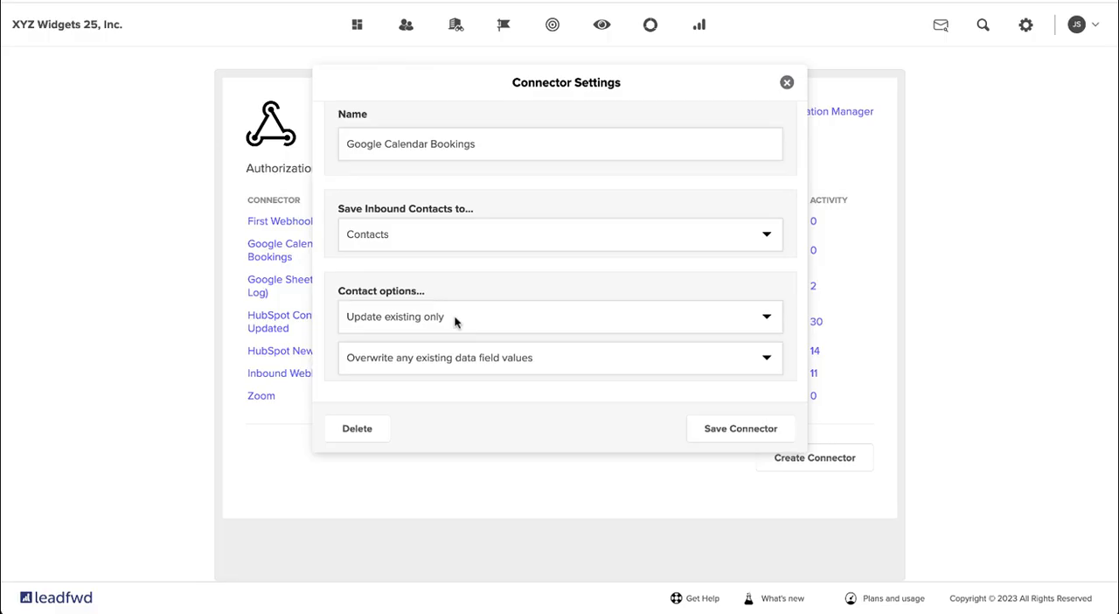
click(481, 359)
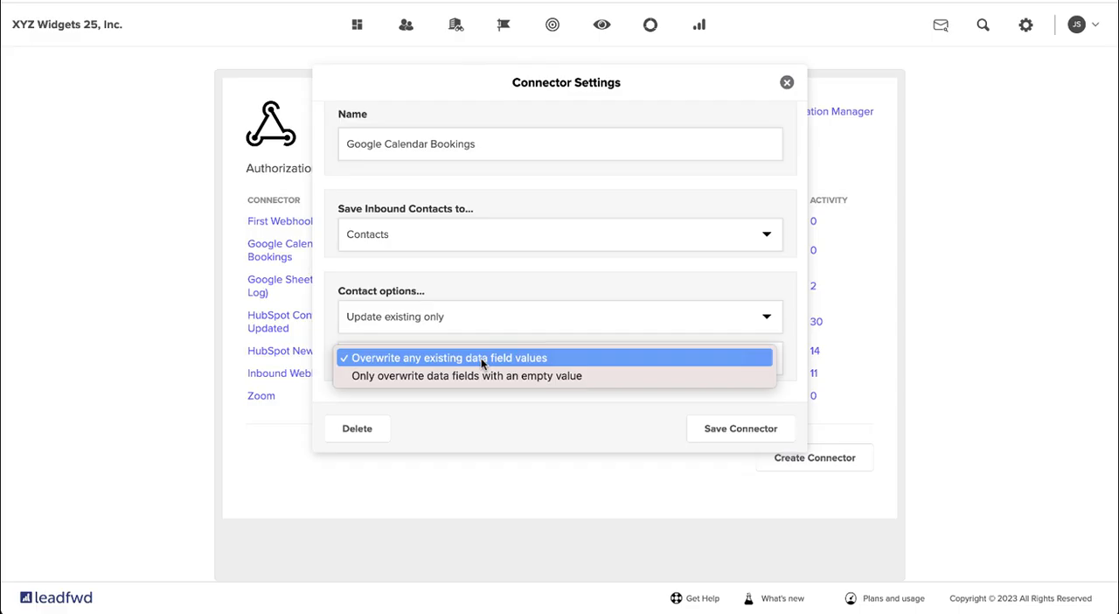
click(481, 357)
click(733, 429)
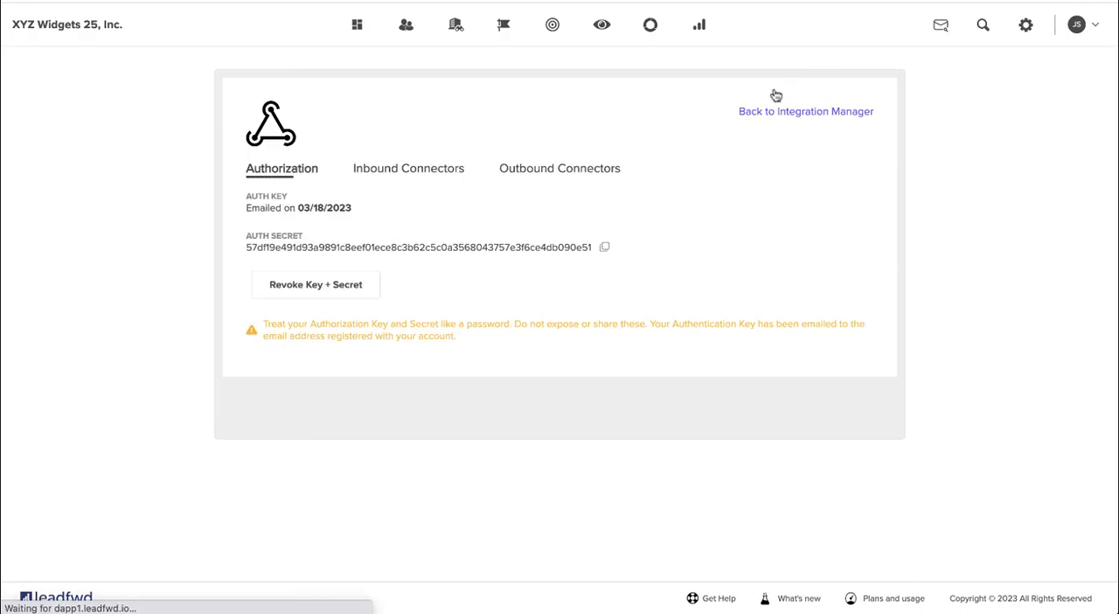
- Copy the Google Calendar Bookings inbound connector's endpoint from leadfwd into the Endpoint URL of the POST action in Pabbly Connect
click(408, 173)
drag(689, 252, 372, 253)
key(ctrl+c)
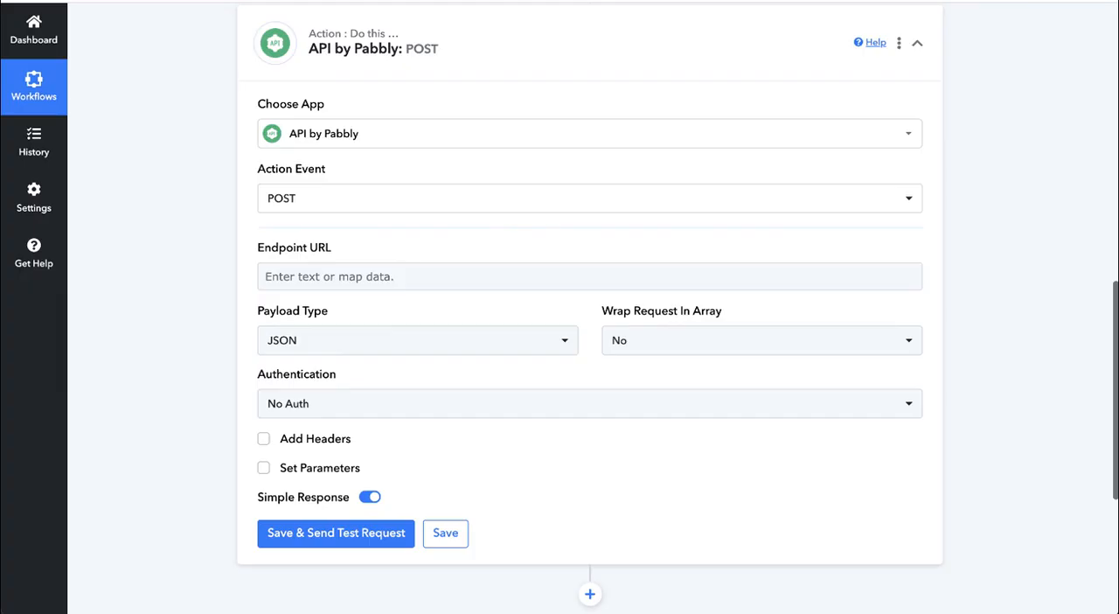
click(405, 276)
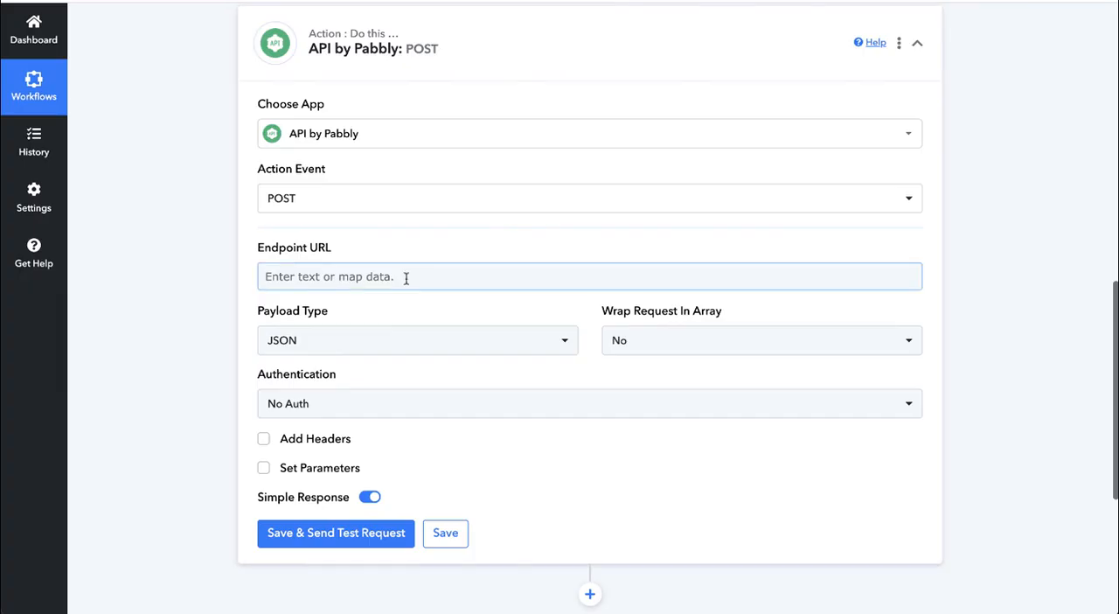
key(ctrl+v)
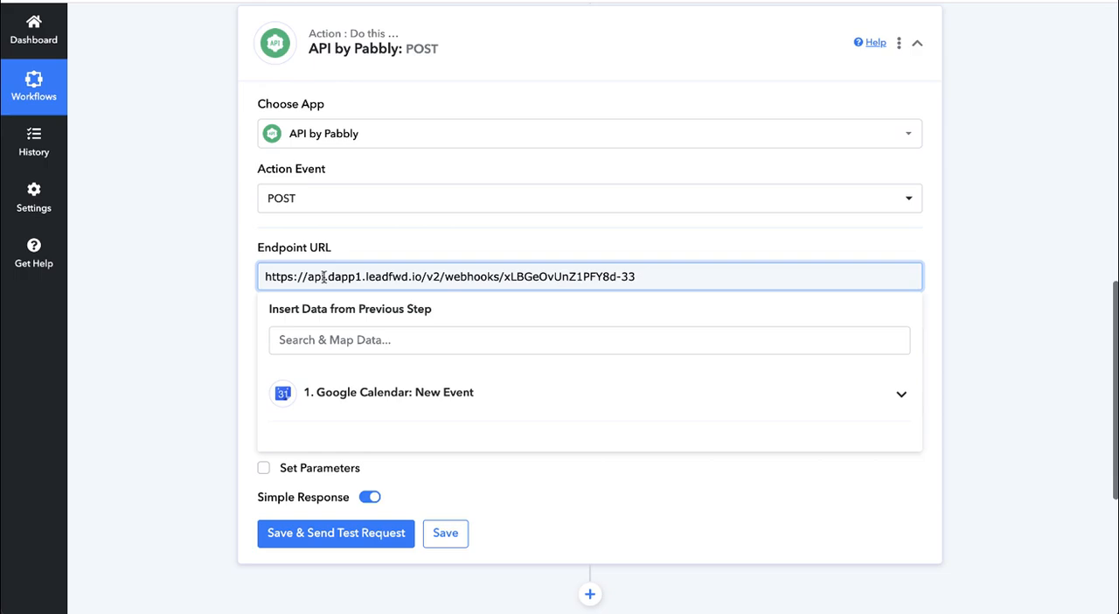
click(224, 271)
scroll(224, 271, down, 2)
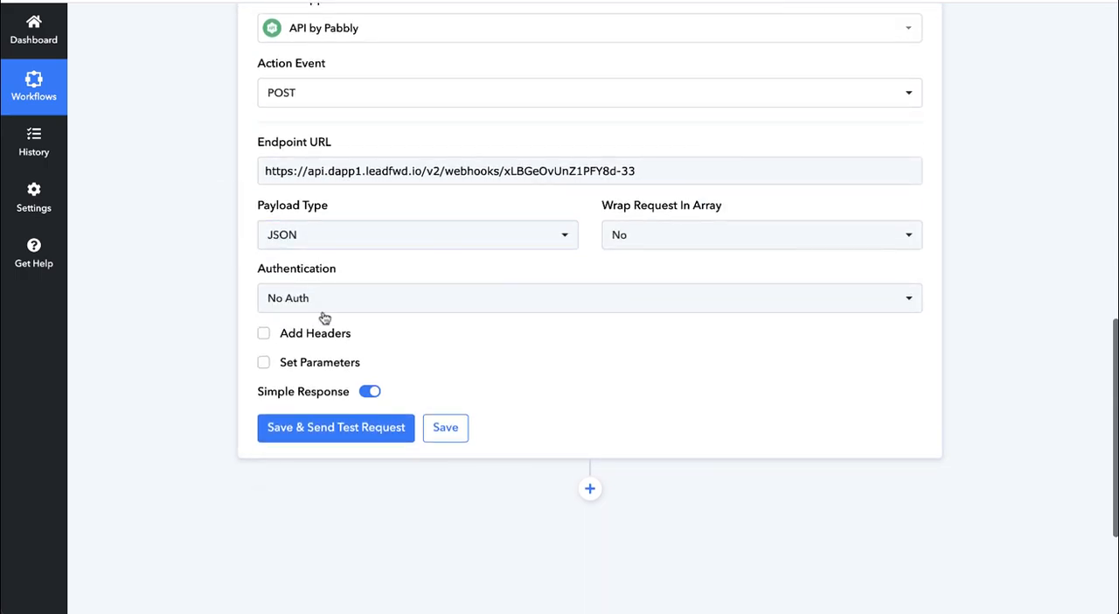
- Set the POST action's authentication to Basic Auth
click(347, 297)
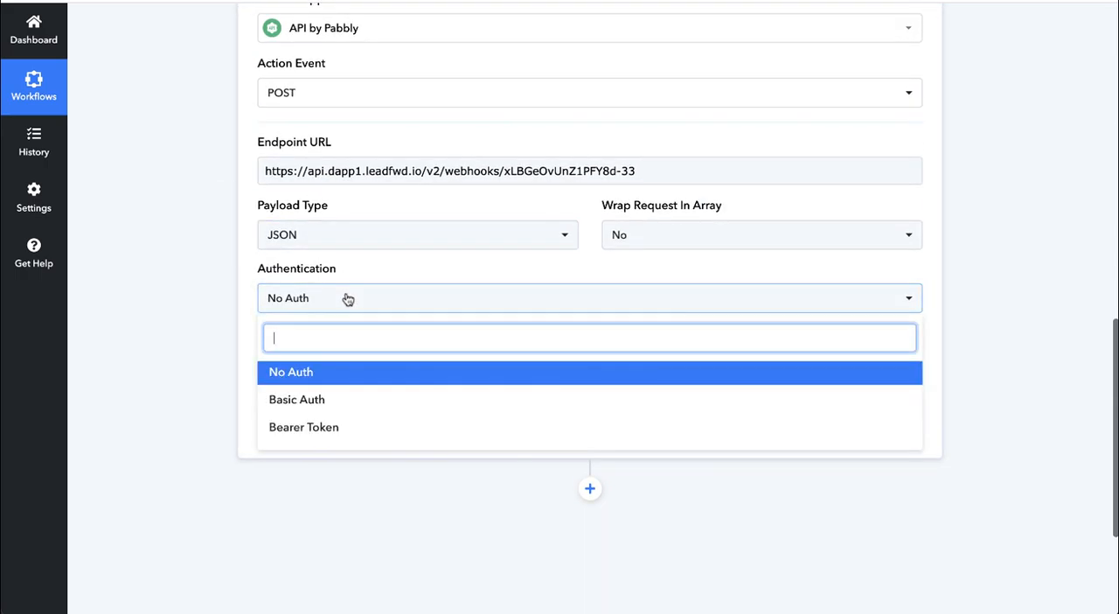
click(318, 399)
scroll(162, 305, down, 1)
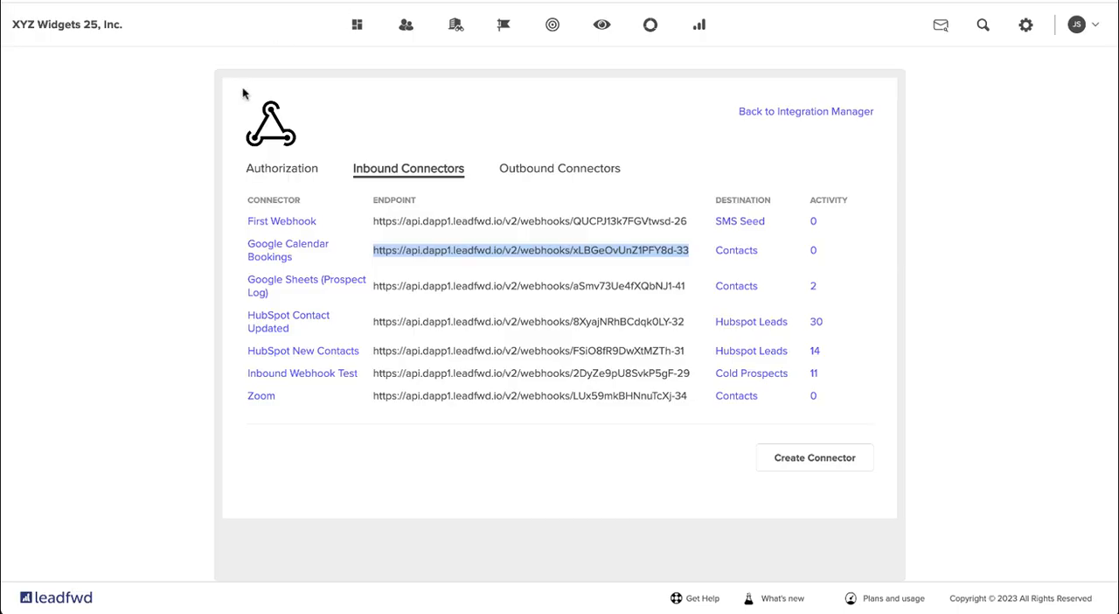
- Copy the webhook authorization secret from leadfwd and paste it into the second Basic Auth field of the POST action in Pabbly Connect
click(273, 174)
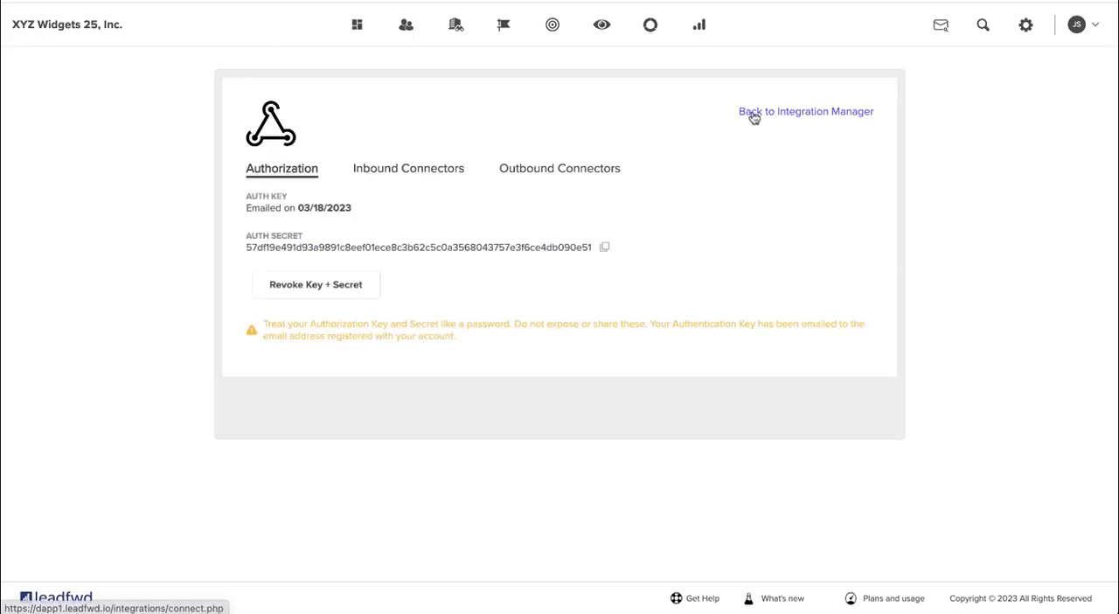
drag(246, 235, 301, 236)
triple_click(248, 248)
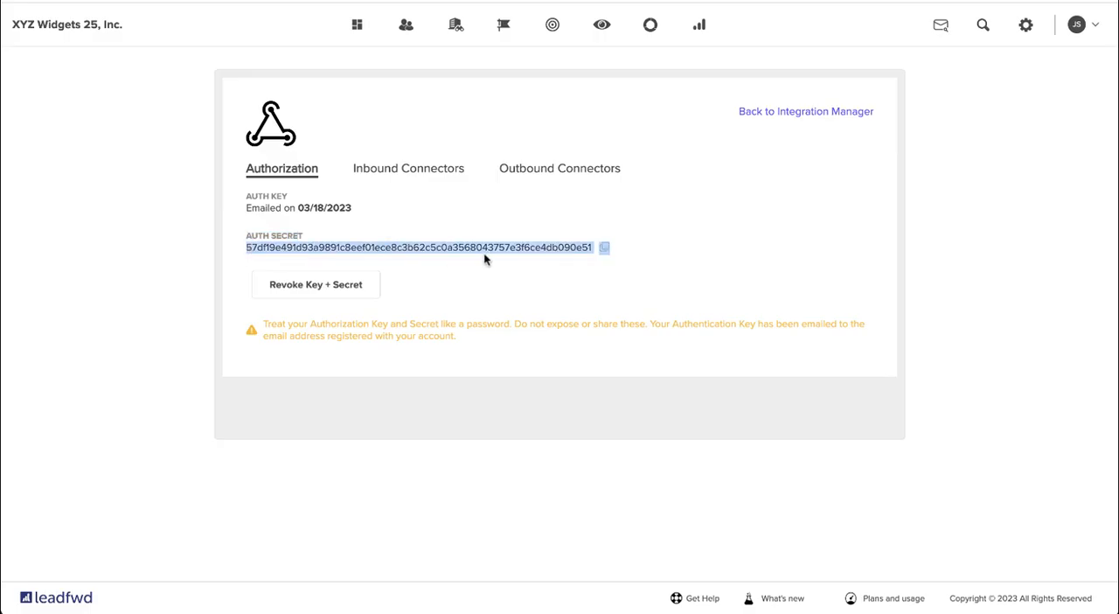
click(603, 249)
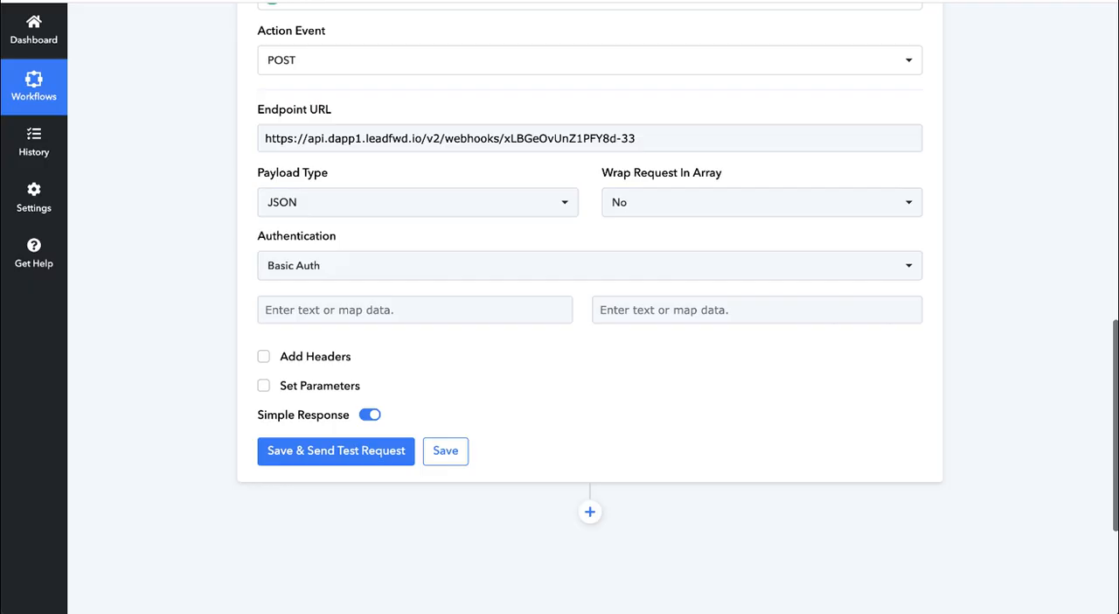
click(644, 308)
key(ctrl+v)
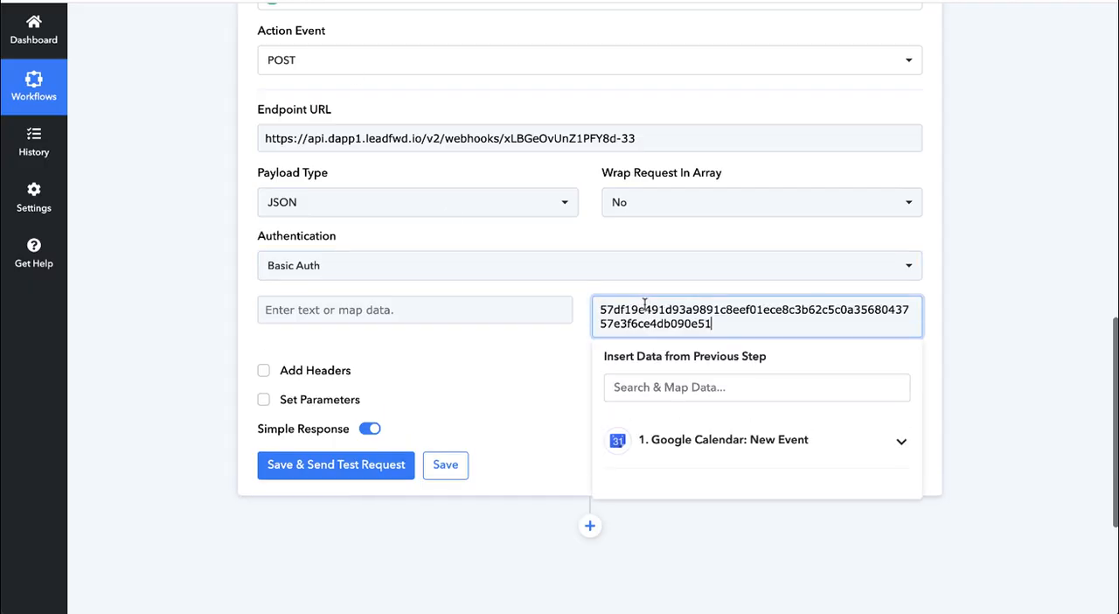
click(557, 290)
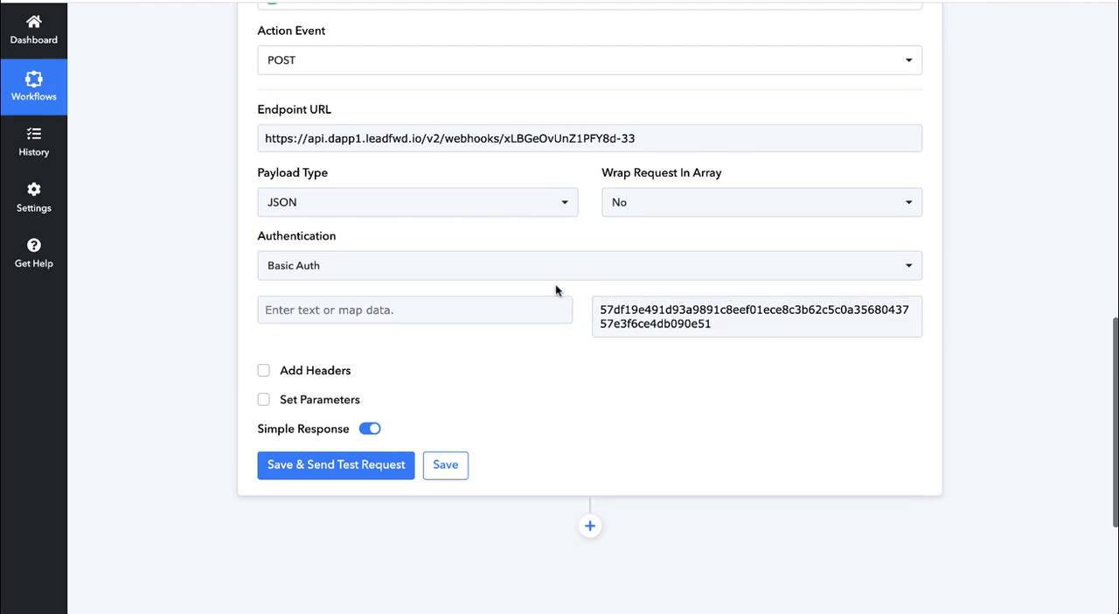
click(548, 300)
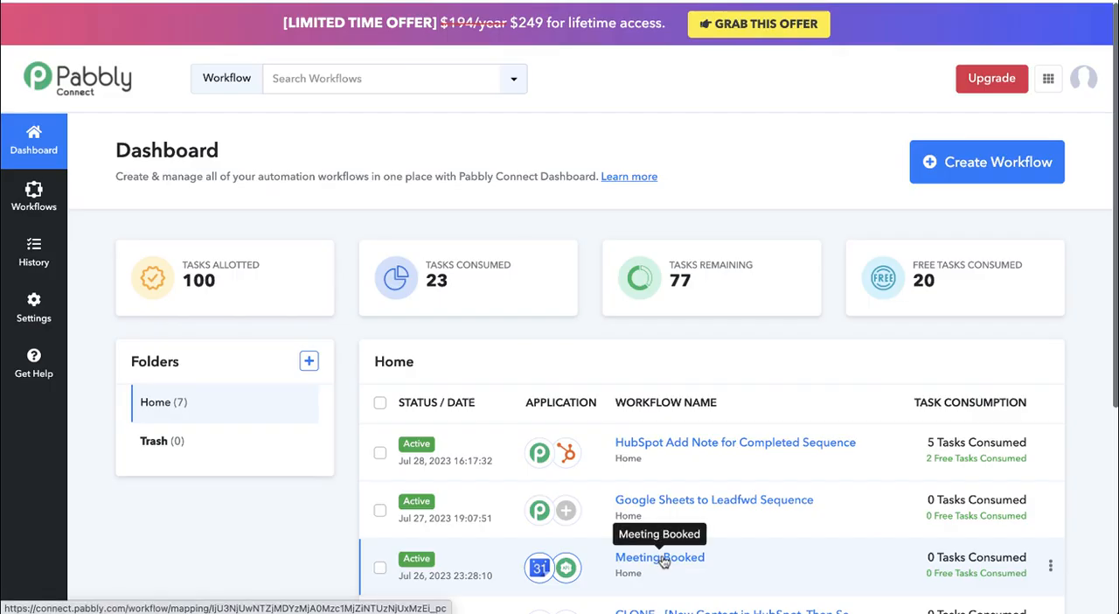
- Copy the auth key from the POST action of the existing Meeting Booked workflow into the first Basic Auth field of the new POST action
click(661, 559)
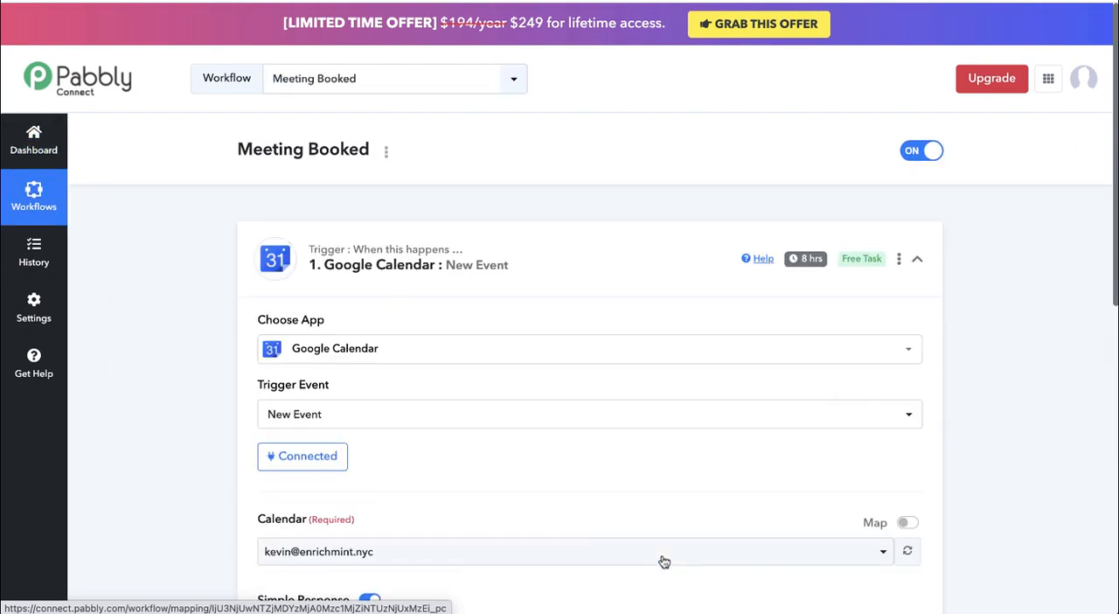
scroll(537, 467, down, 10)
scroll(559, 280, up, 1)
click(592, 208)
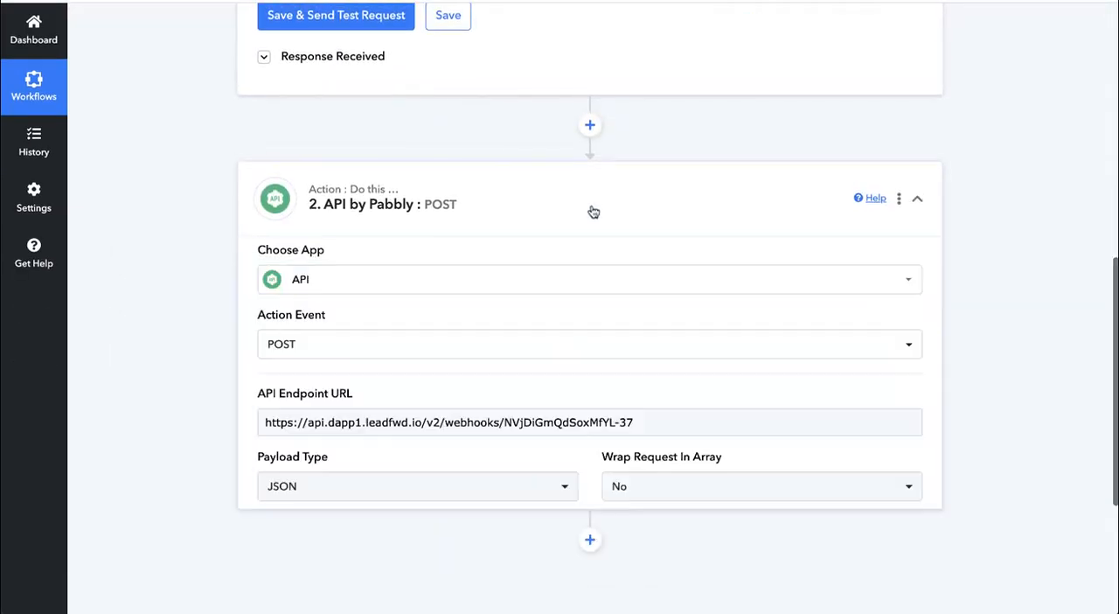
scroll(463, 369, down, 5)
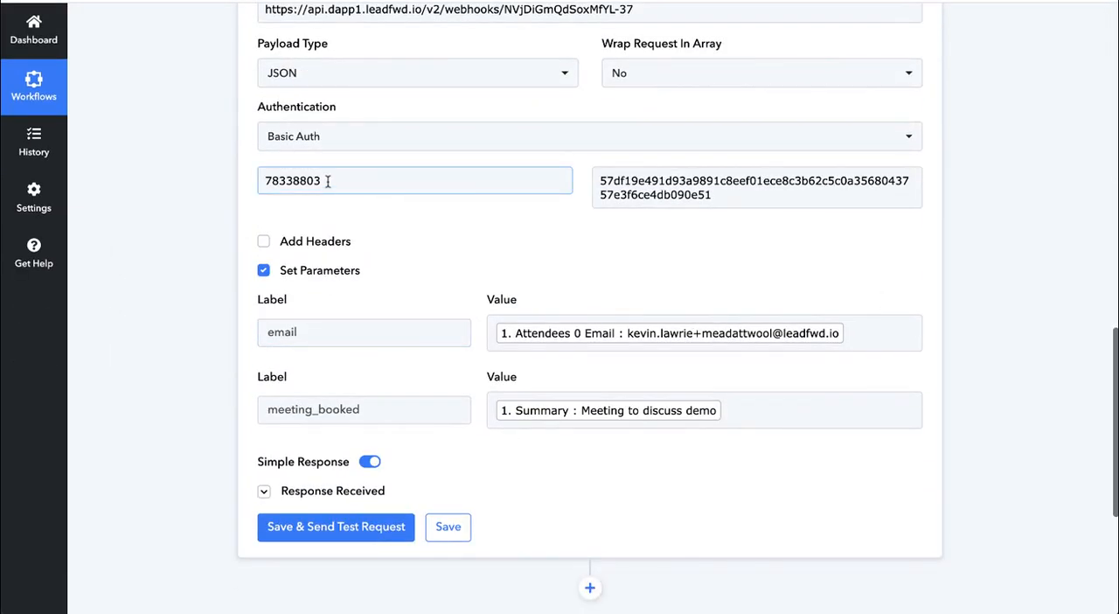
double_click(327, 180)
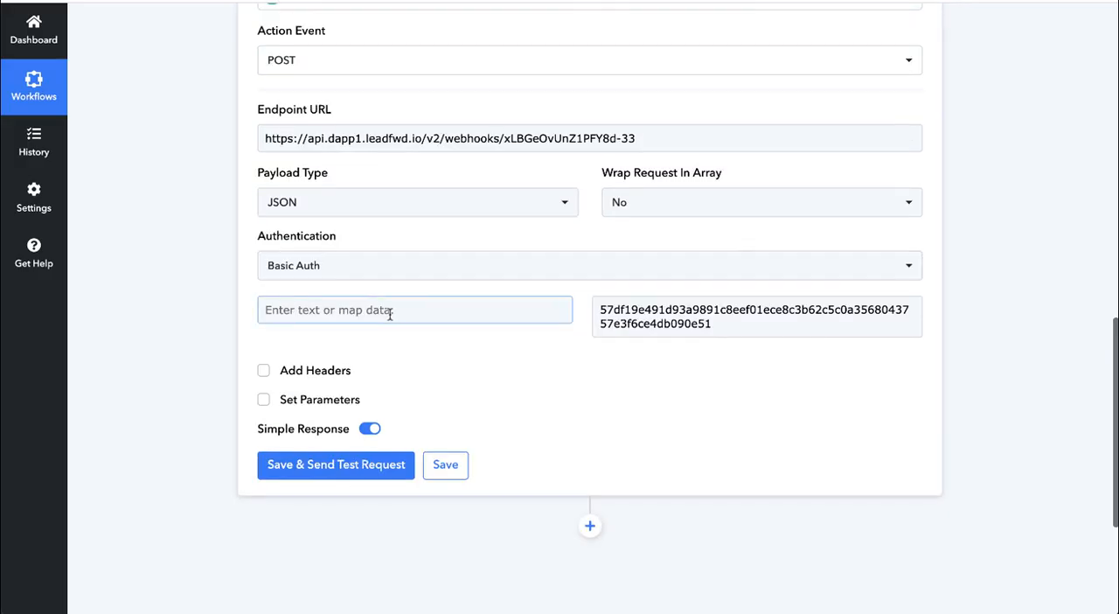
click(390, 312)
key(ctrl+v)
click(387, 290)
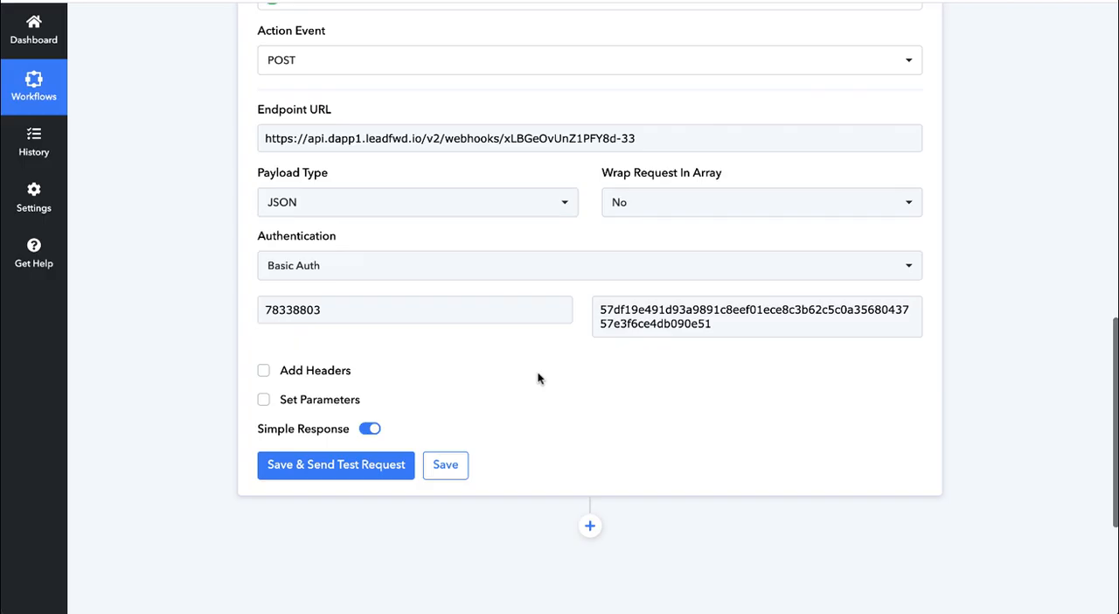
- Enable Set Parameters for the POST action and label the first parameter email
click(299, 398)
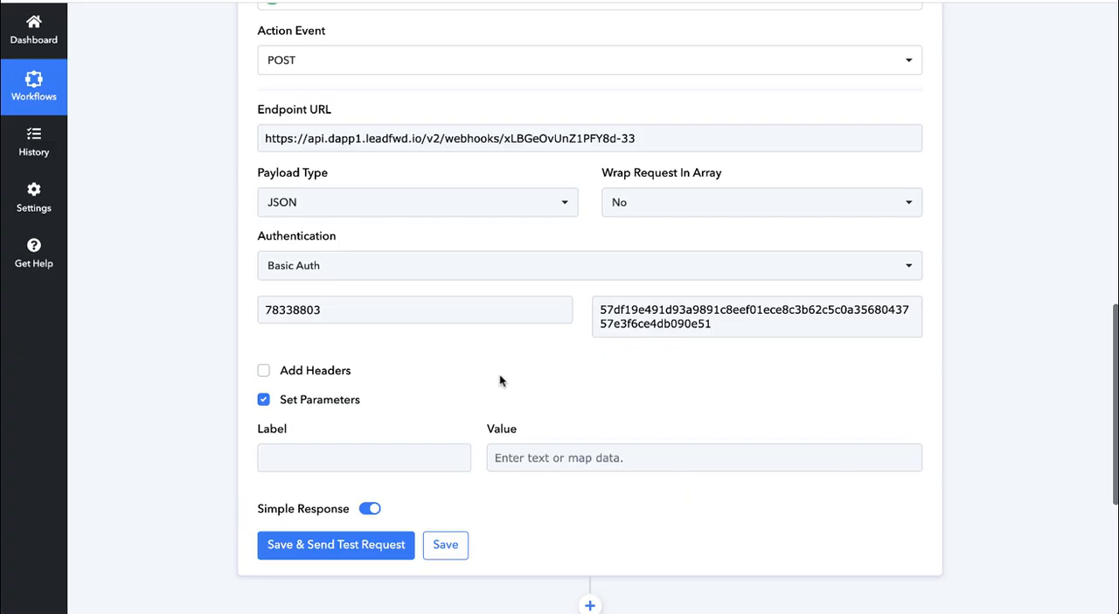
click(388, 450)
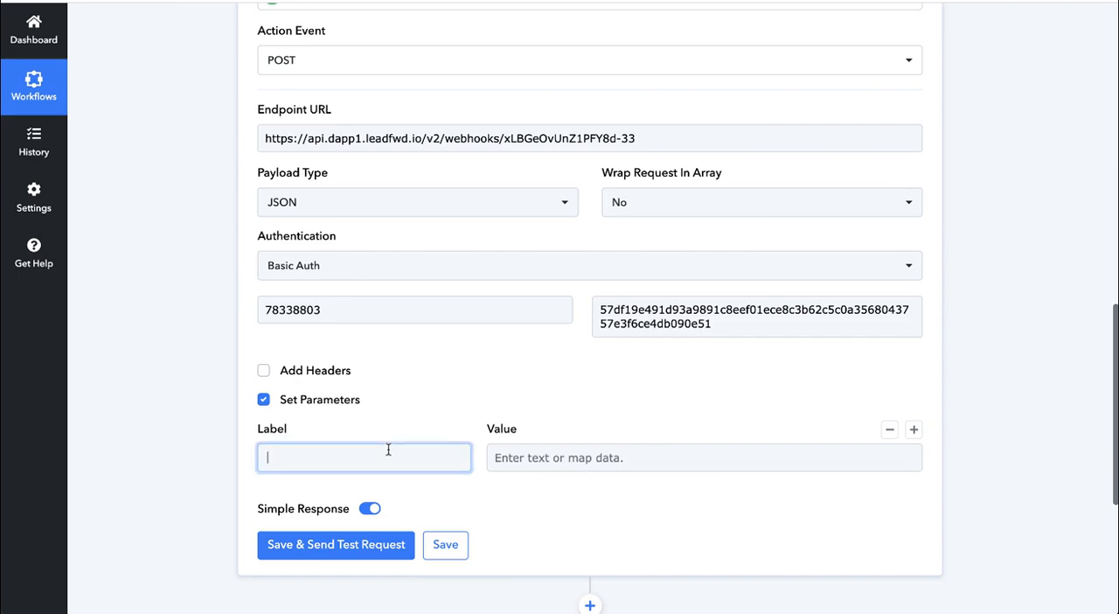
text(email)
click(554, 461)
scroll(655, 505, down, 1)
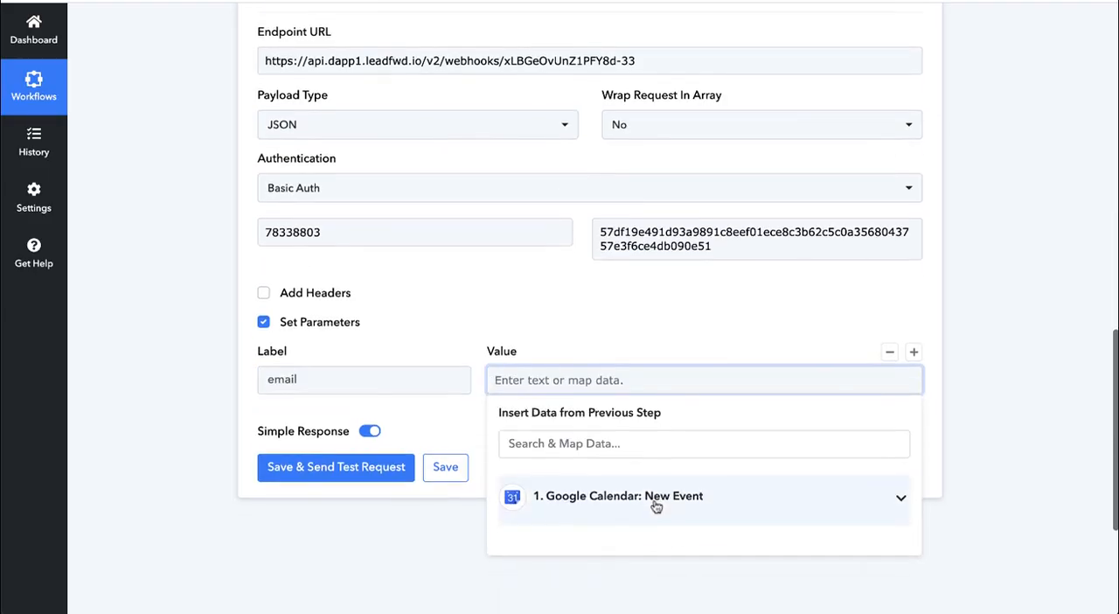
click(352, 381)
double_click(296, 379)
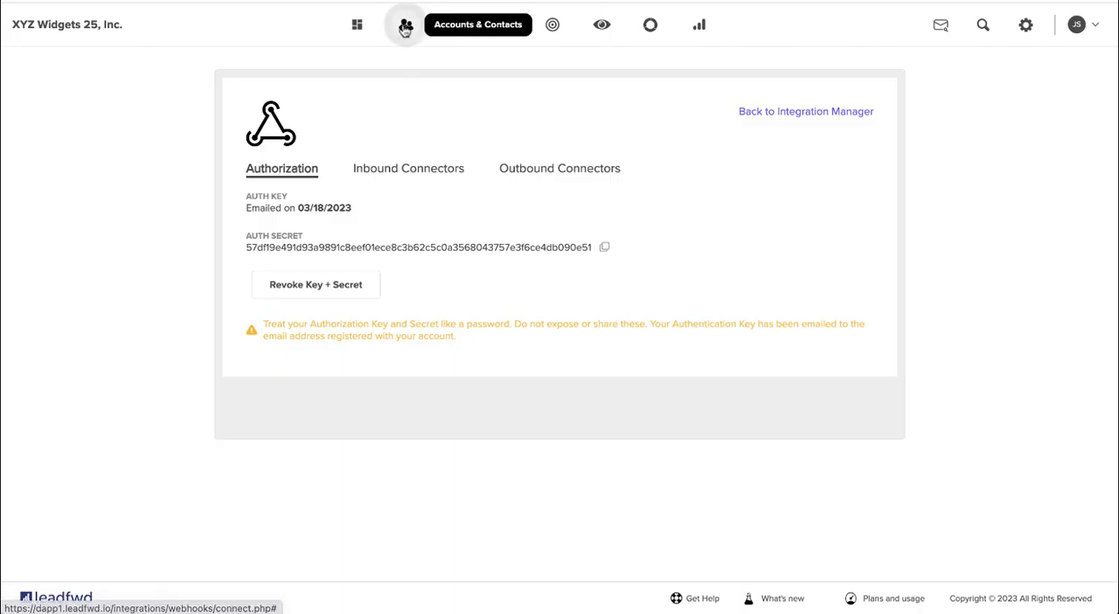
- Switch to leadfwd and open the field management page of the Contacts marketing list
click(406, 27)
mouse_move(446, 274)
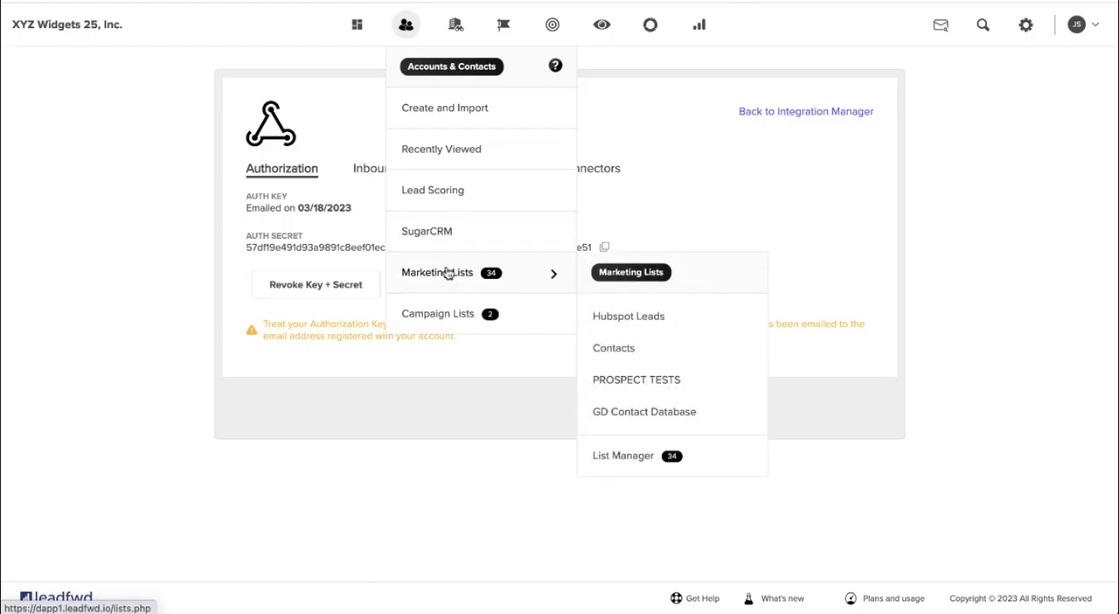
click(630, 350)
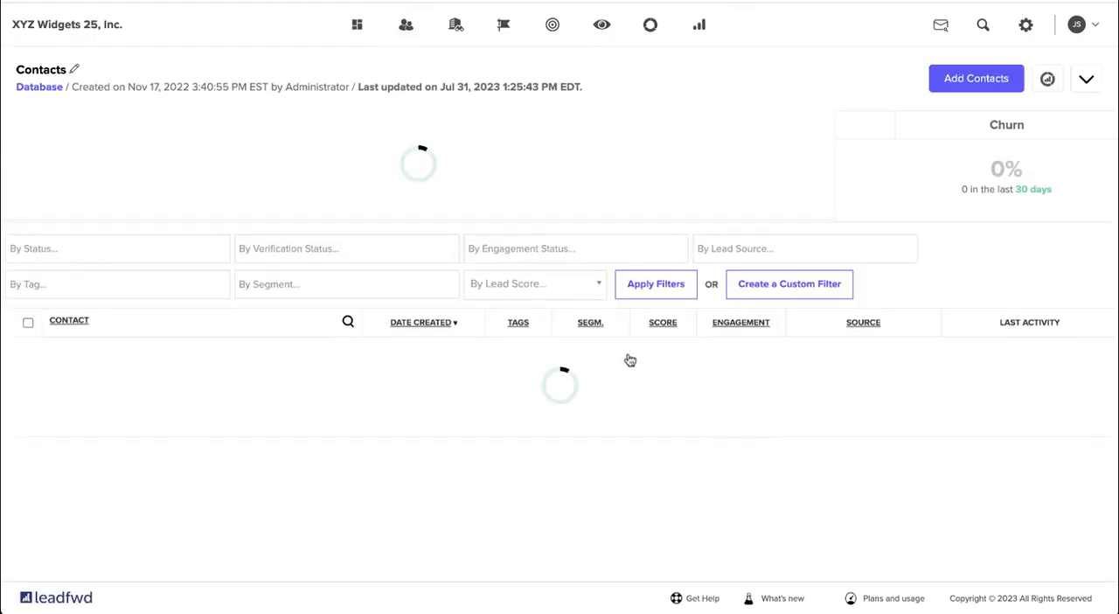
click(1093, 85)
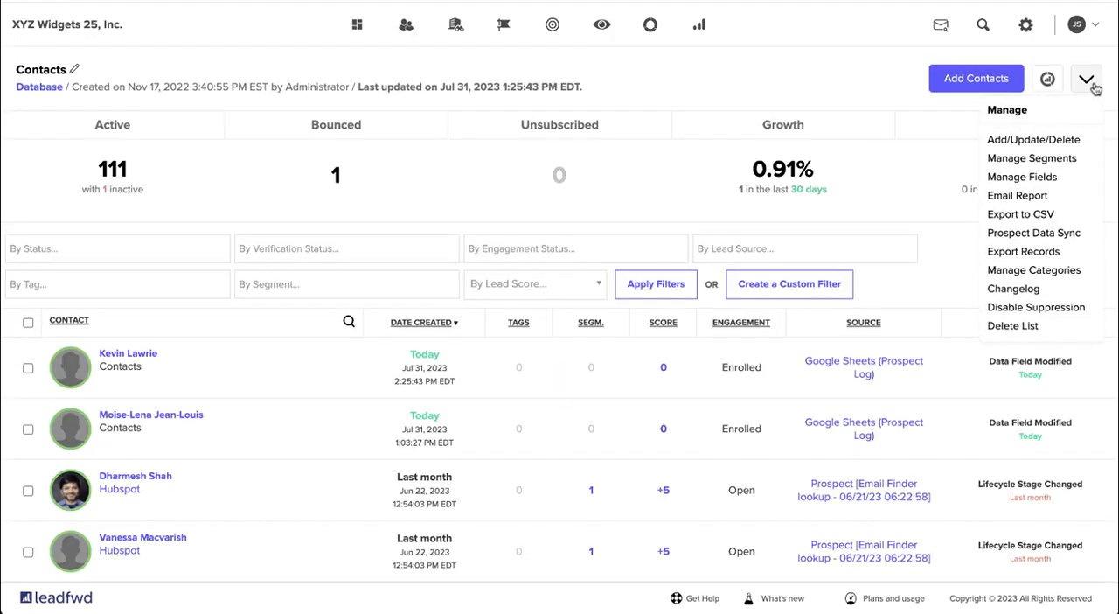
click(1040, 180)
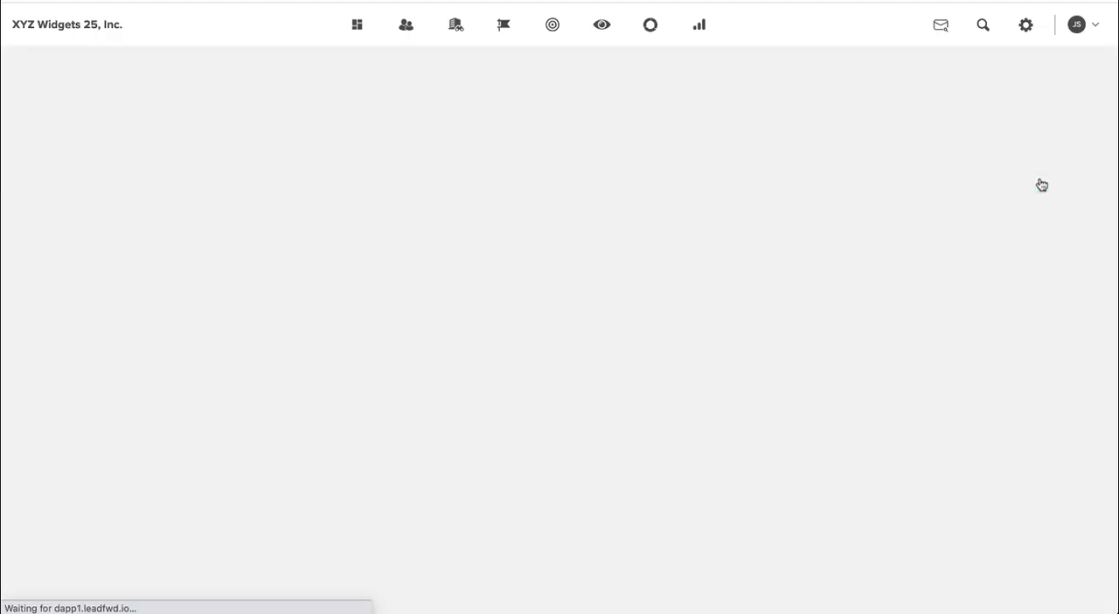
- Examine the Contacts list's existing fields, including the Email field, to see which names are available for webhook parameters
scroll(305, 410, down, 3)
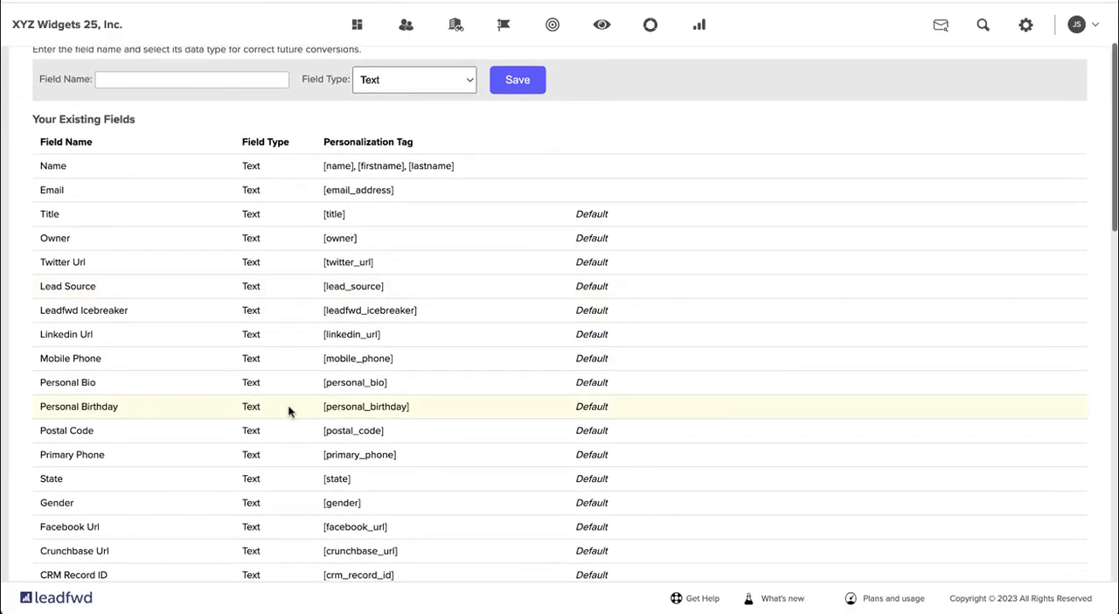
drag(78, 190, 29, 192)
scroll(172, 274, down, 15)
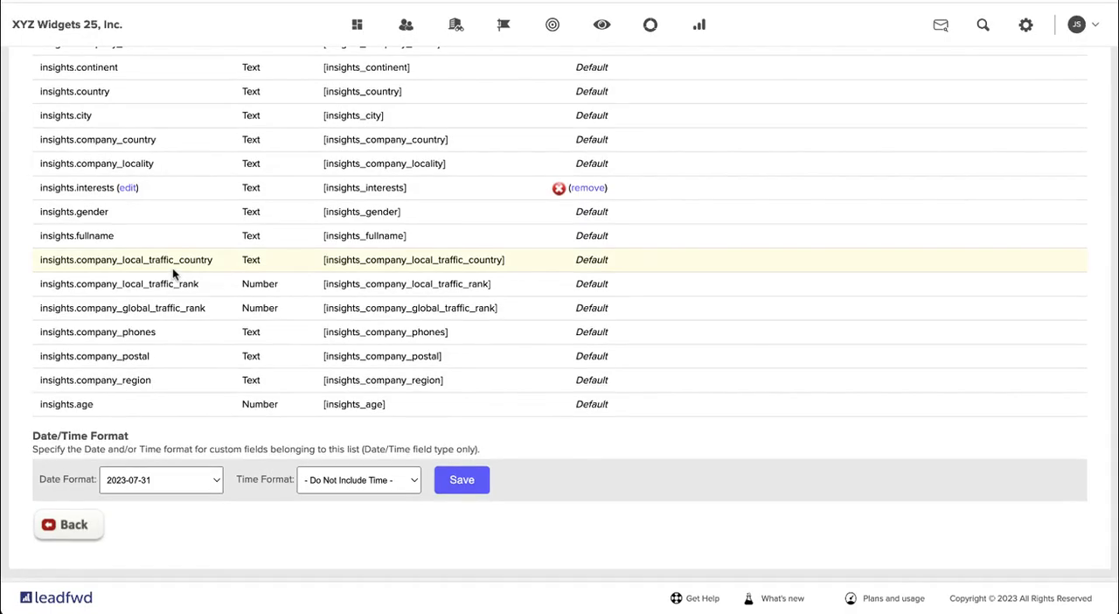
scroll(172, 273, up, 5)
scroll(173, 276, up, 4)
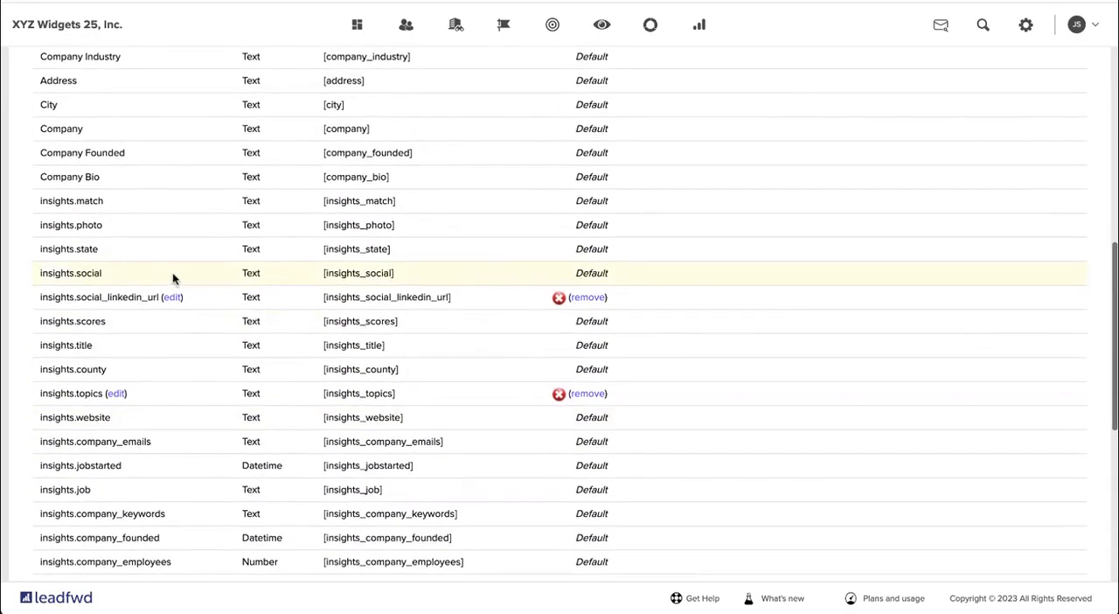
scroll(172, 274, up, 3)
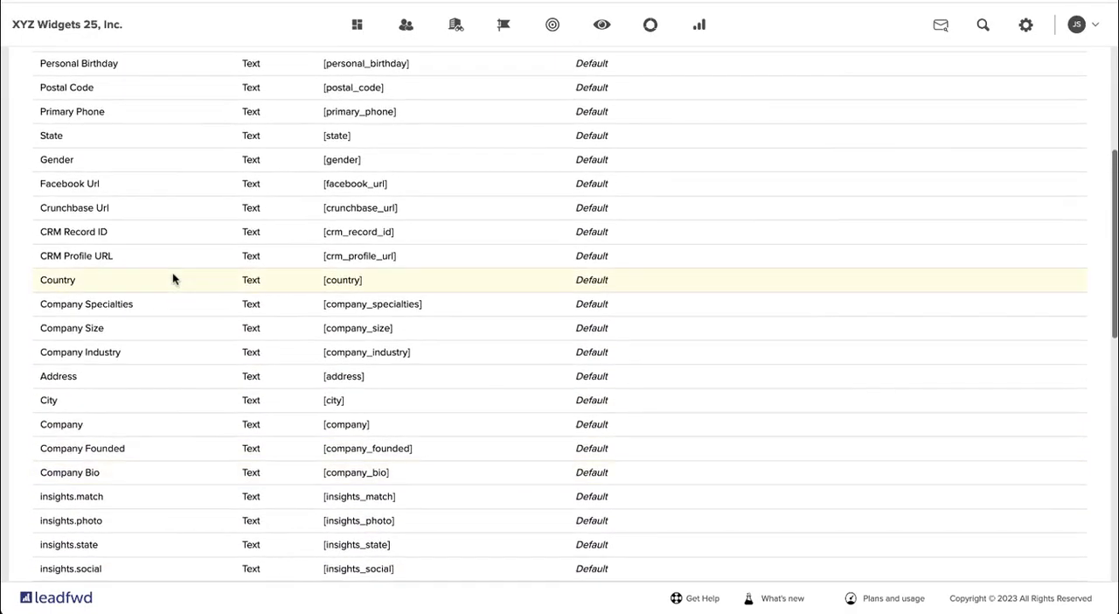
scroll(173, 282, up, 1)
click(172, 281)
scroll(172, 282, up, 1)
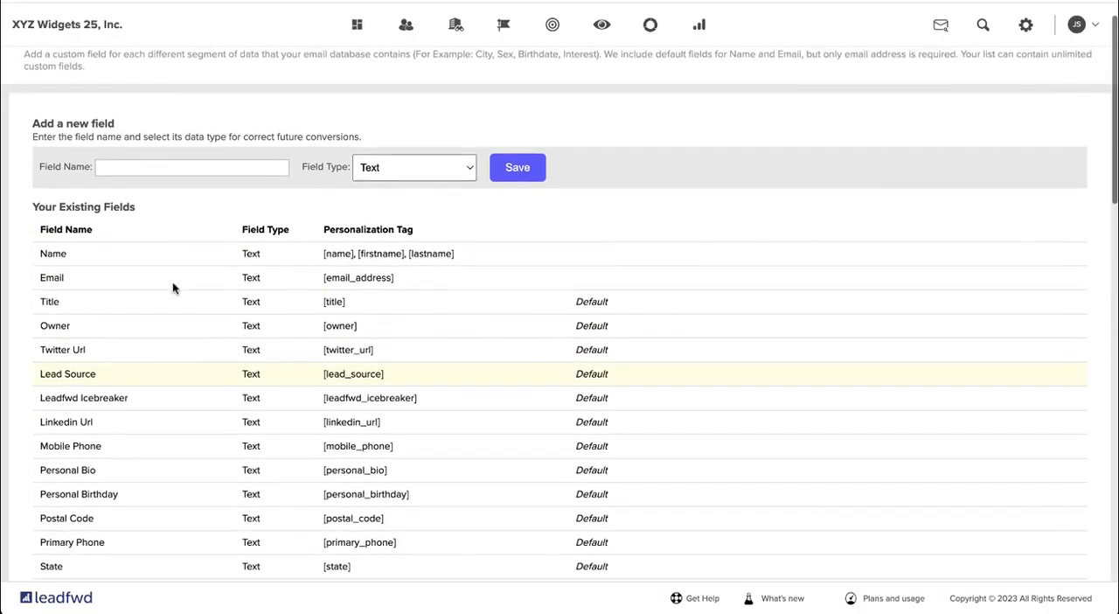
- Add a new Text field named meeting_booked to the Contacts list and save it
click(198, 160)
text(meeting_booked)
click(294, 151)
click(517, 174)
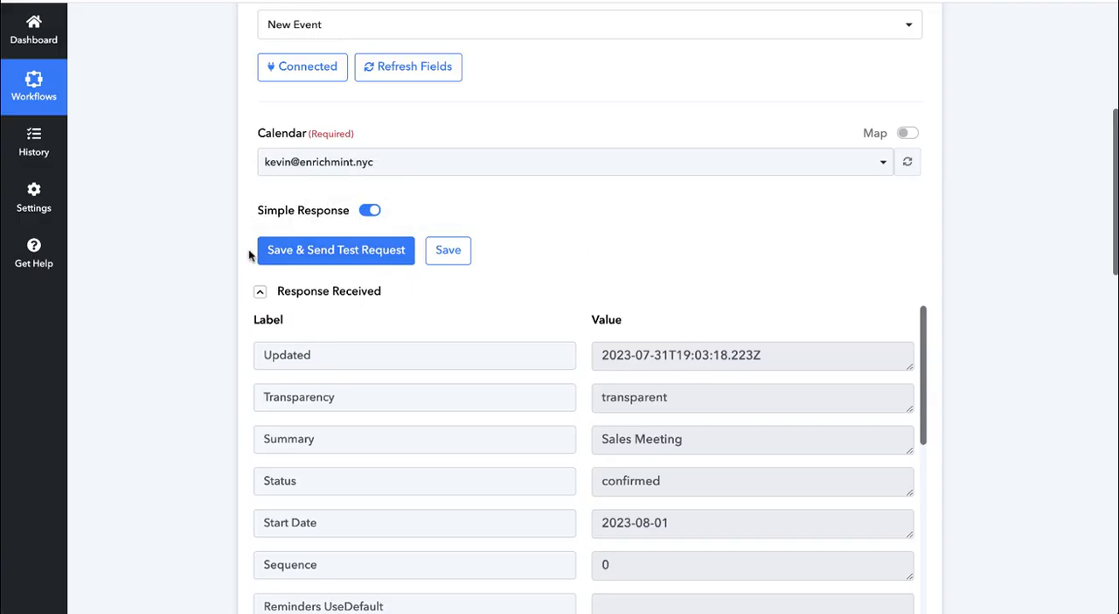
- In Pabbly Connect, examine the Google Calendar trigger's received response for the event details and attendee email available for mapping
scroll(609, 255, down, 1)
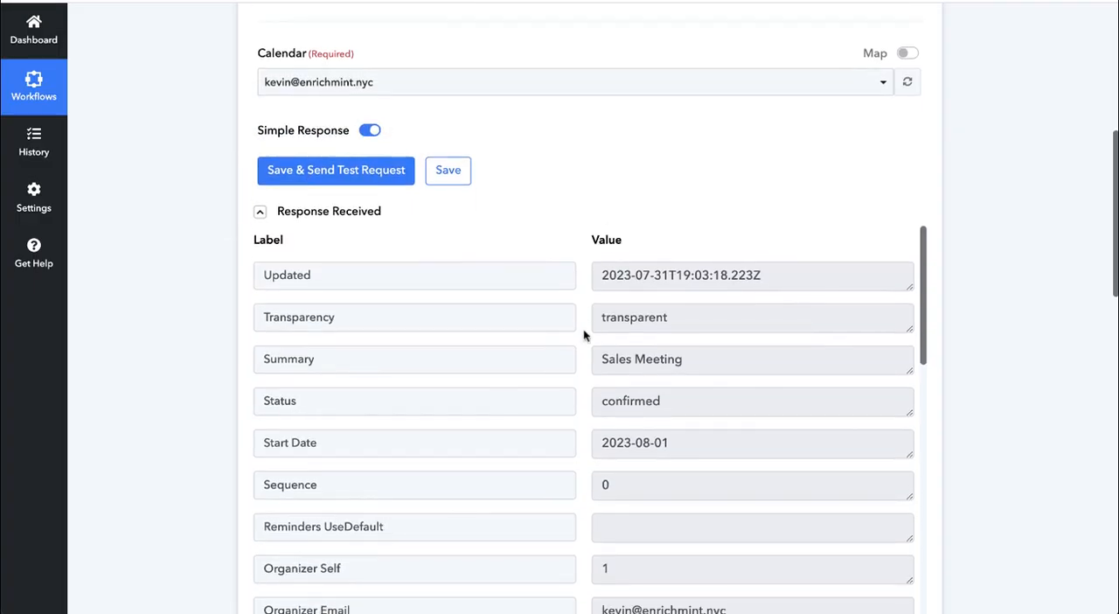
scroll(583, 333, down, 3)
scroll(583, 332, down, 3)
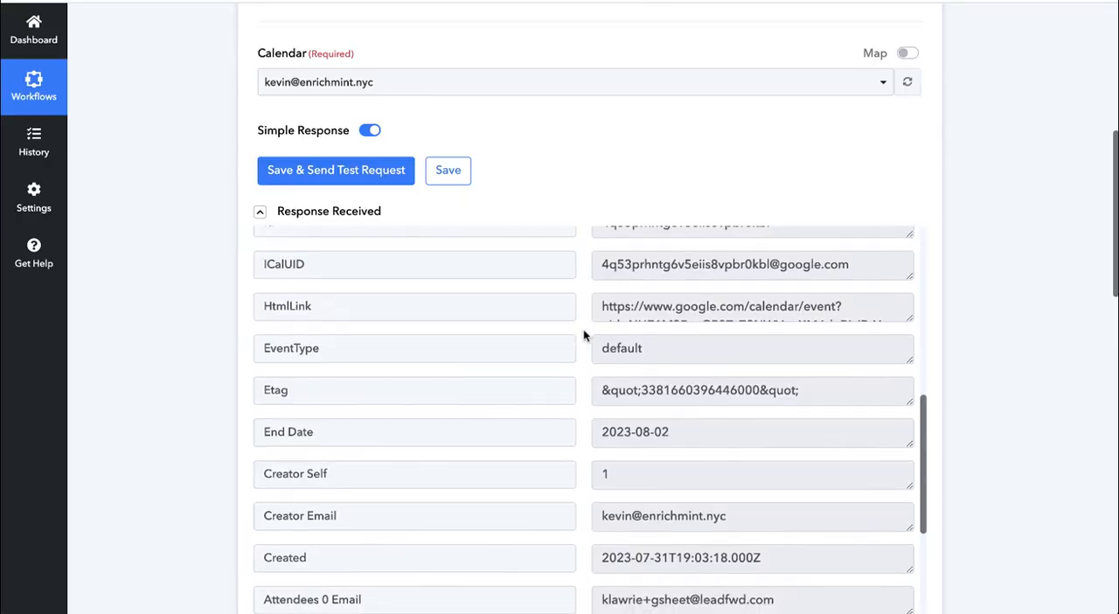
scroll(583, 332, up, 1)
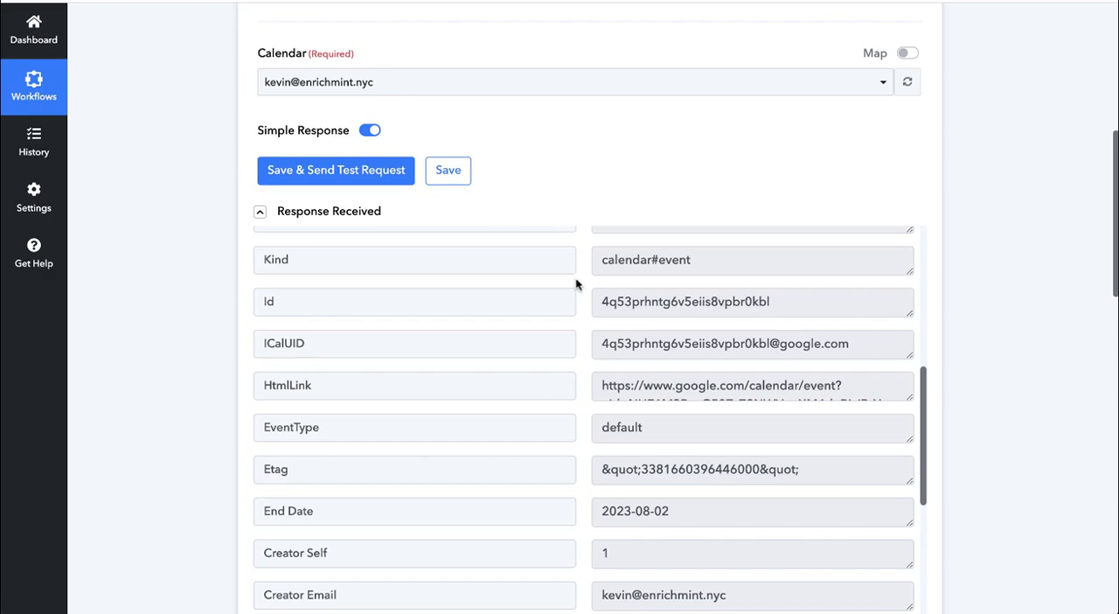
scroll(582, 329, down, 1)
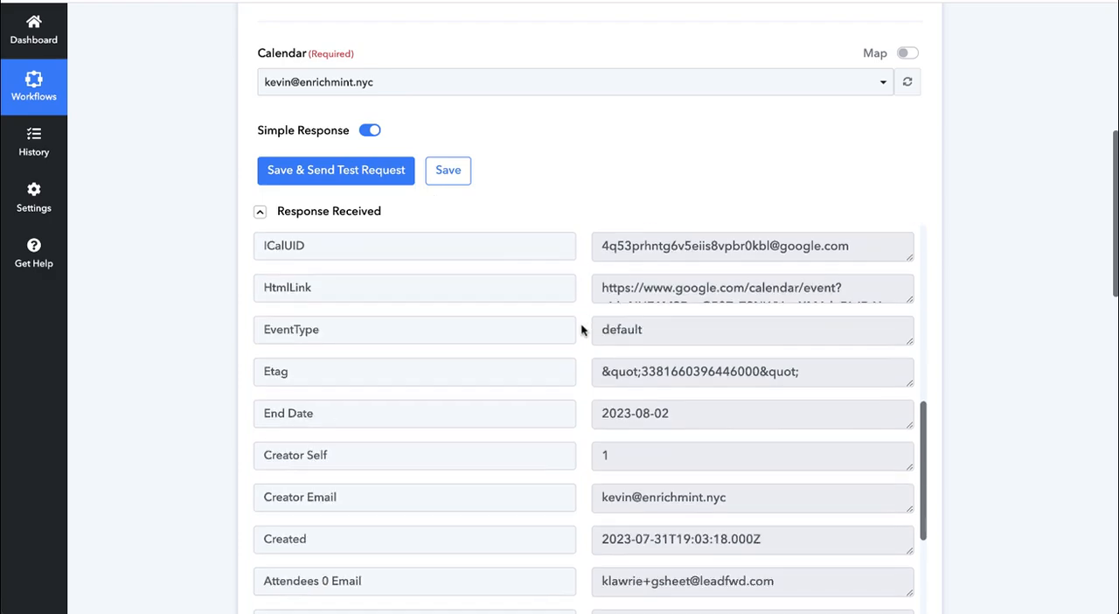
scroll(581, 328, up, 2)
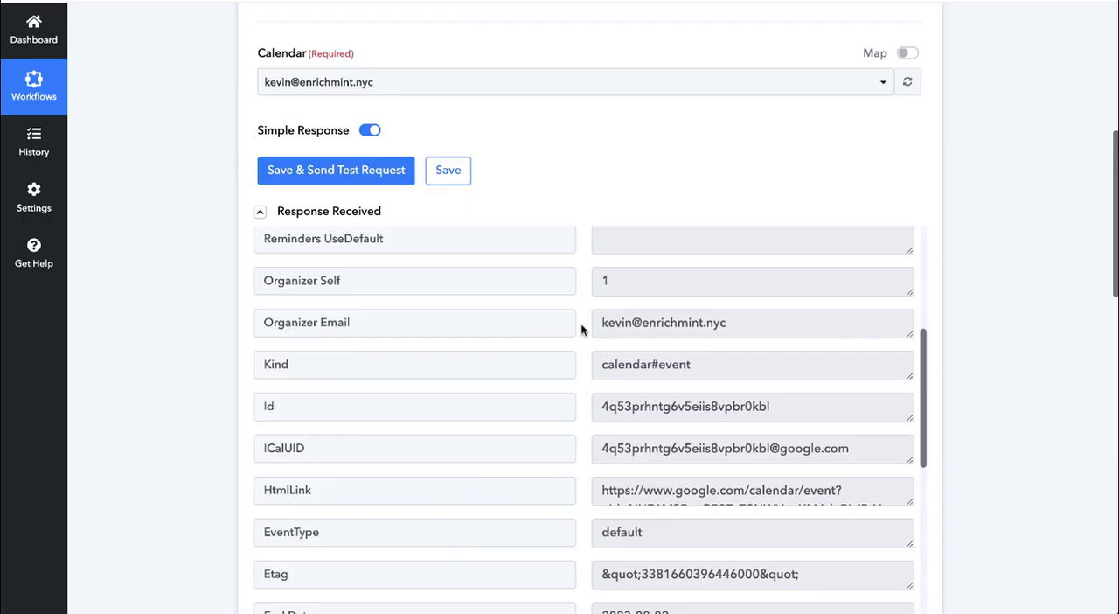
scroll(581, 330, up, 2)
scroll(581, 330, down, 3)
scroll(581, 330, down, 2)
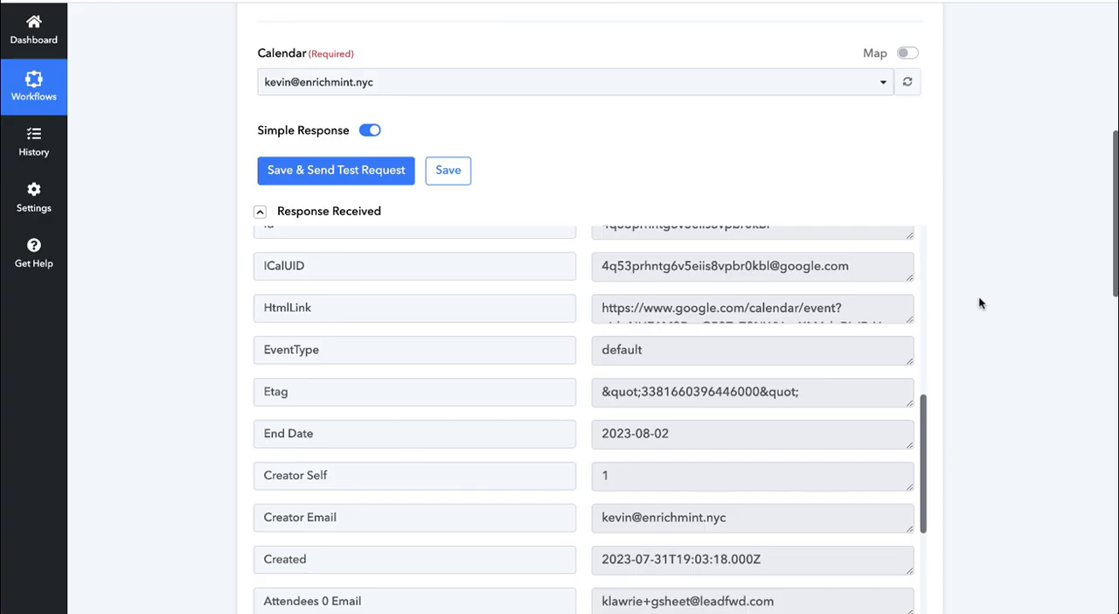
scroll(682, 339, up, 1)
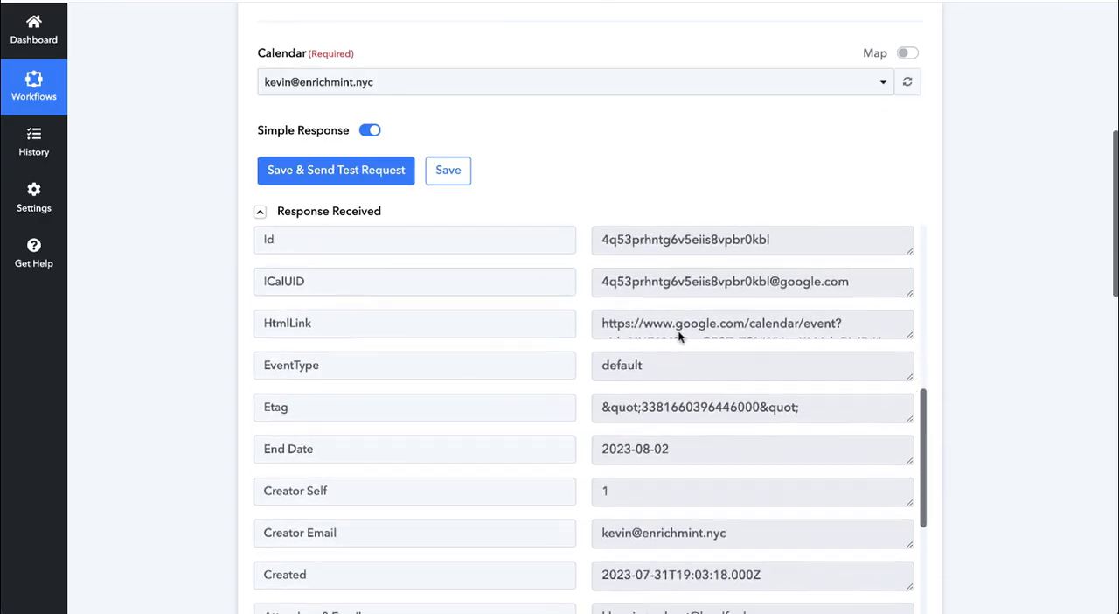
- Map the value of the email webhook parameter to Attendees 1 Email from the Google Calendar New Event response
scroll(951, 299, down, 10)
scroll(951, 299, down, 5)
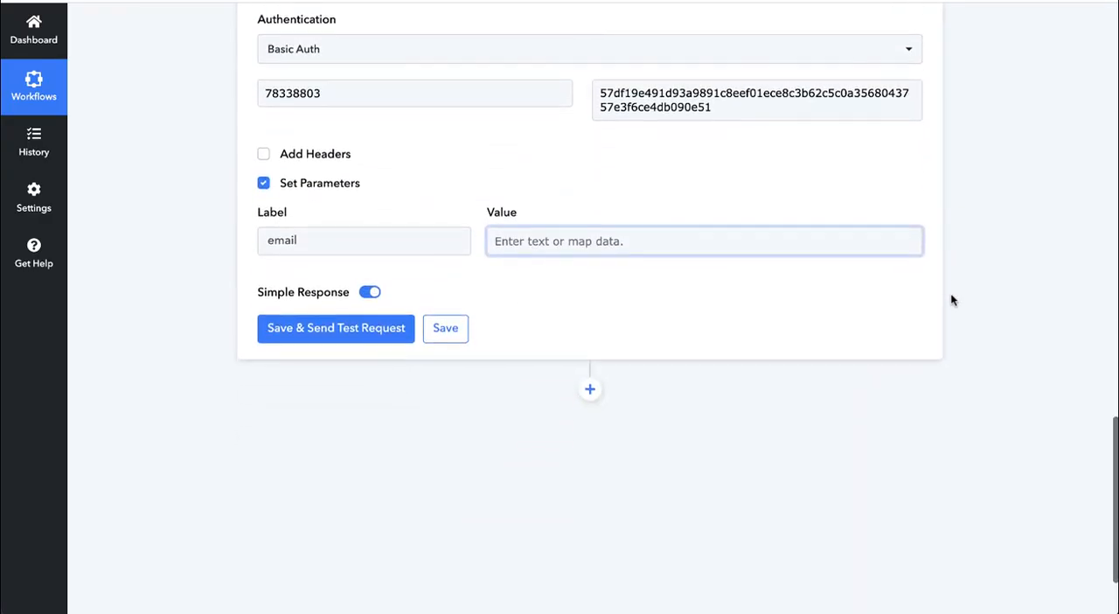
drag(312, 241, 266, 241)
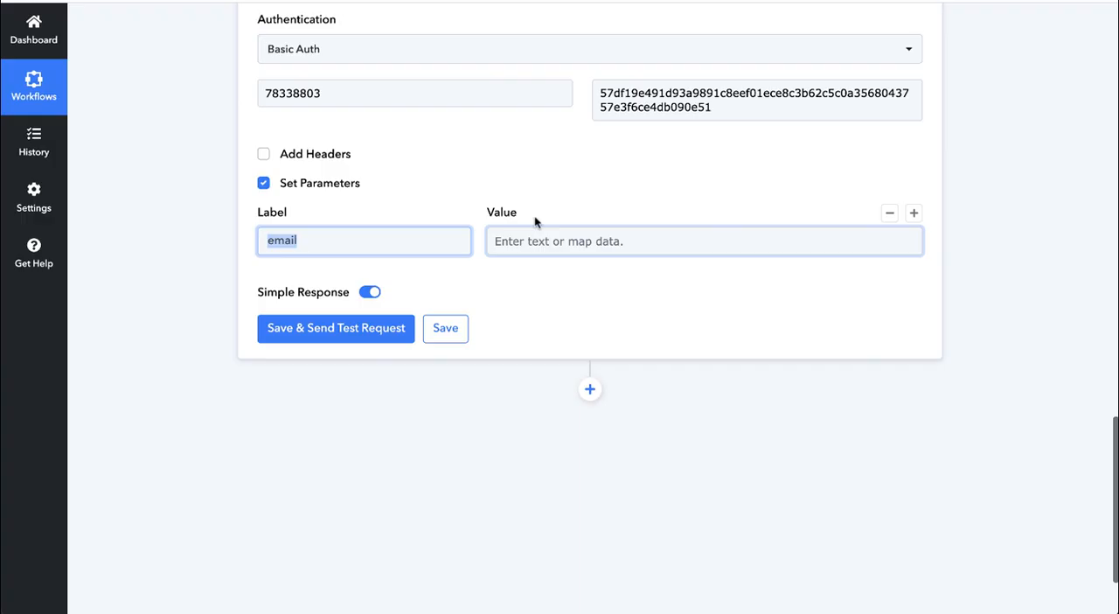
click(576, 242)
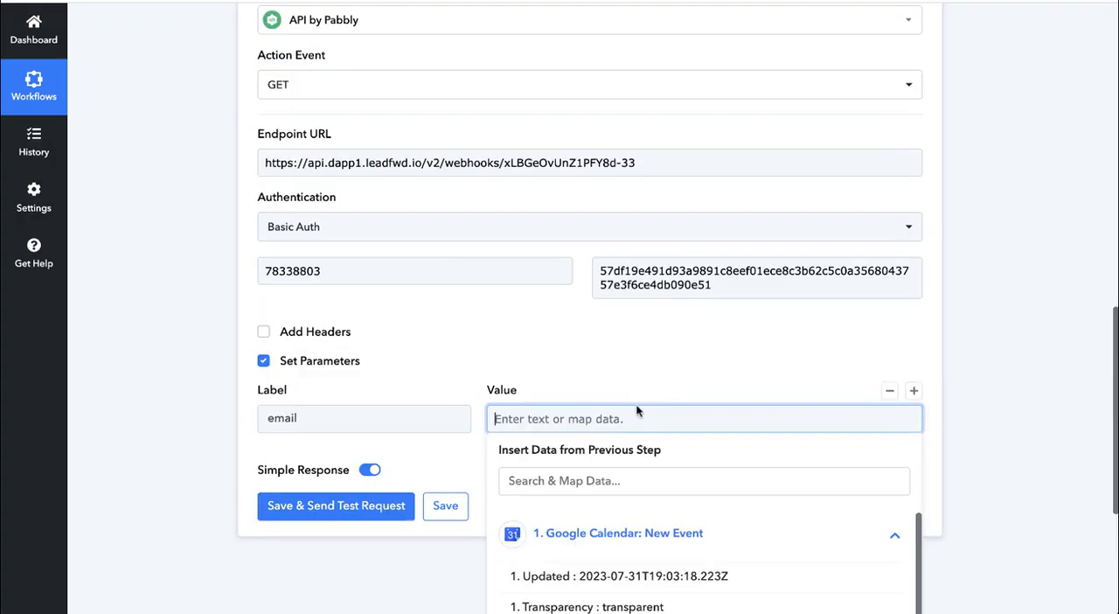
scroll(644, 404, down, 1)
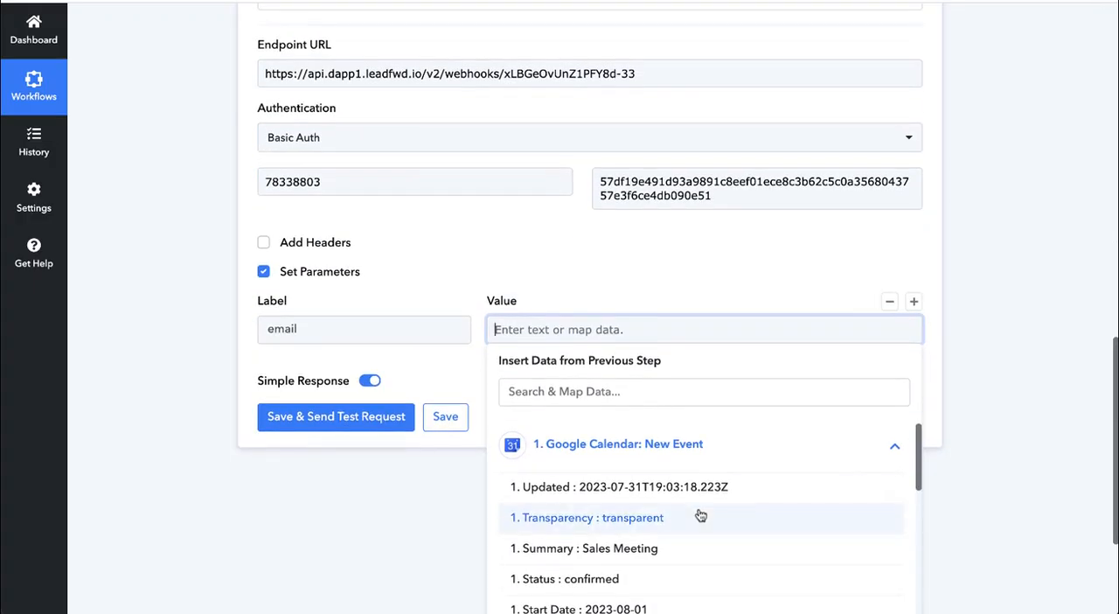
scroll(701, 516, down, 1)
scroll(700, 516, down, 2)
scroll(700, 516, down, 2)
scroll(700, 516, down, 5)
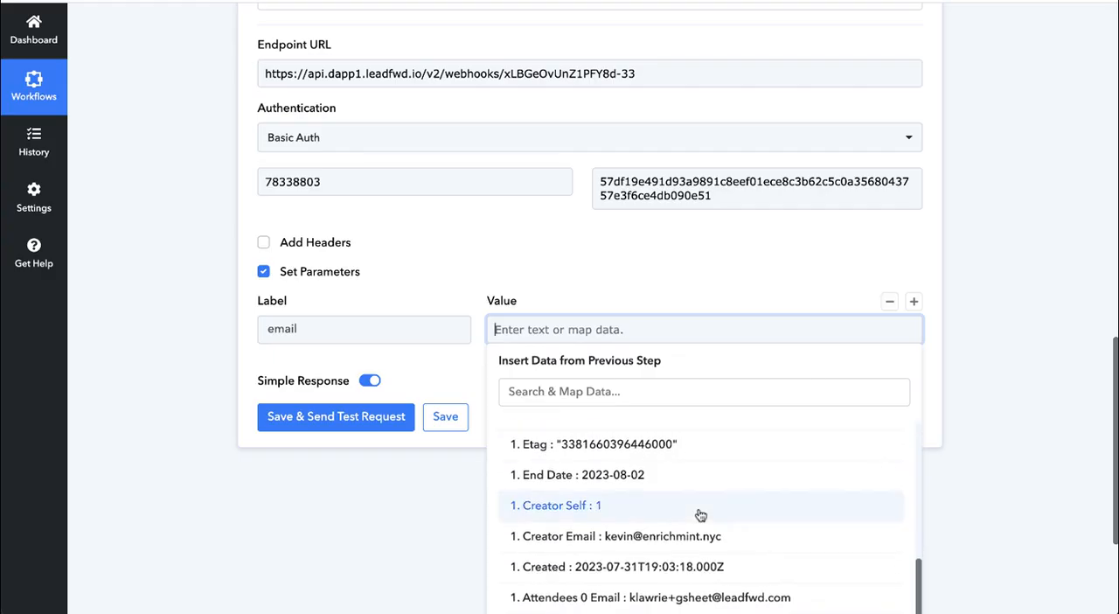
scroll(700, 516, down, 2)
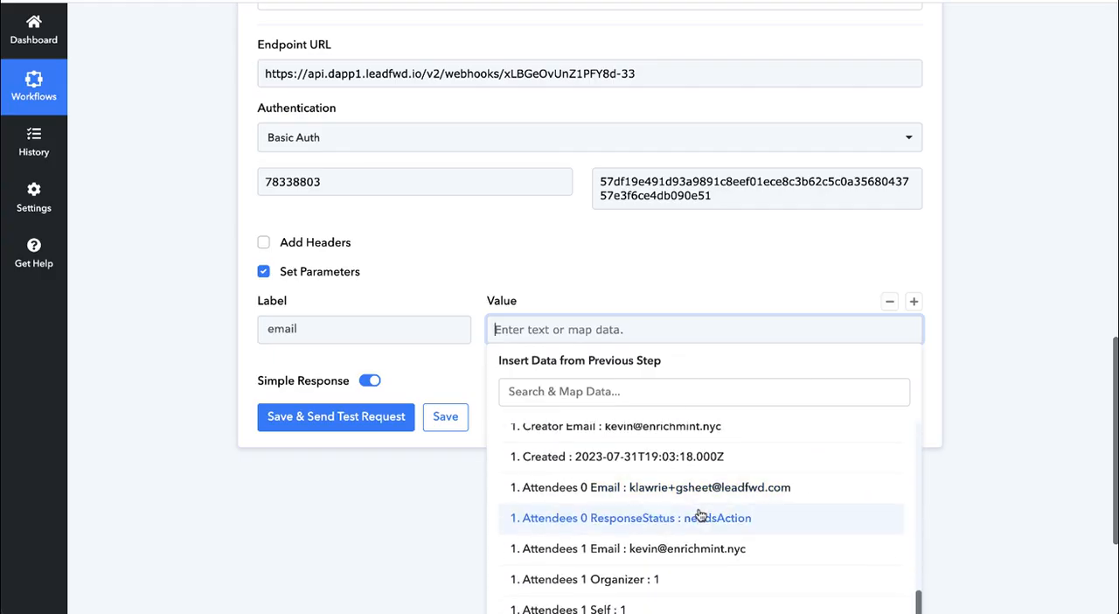
scroll(700, 521, up, 10)
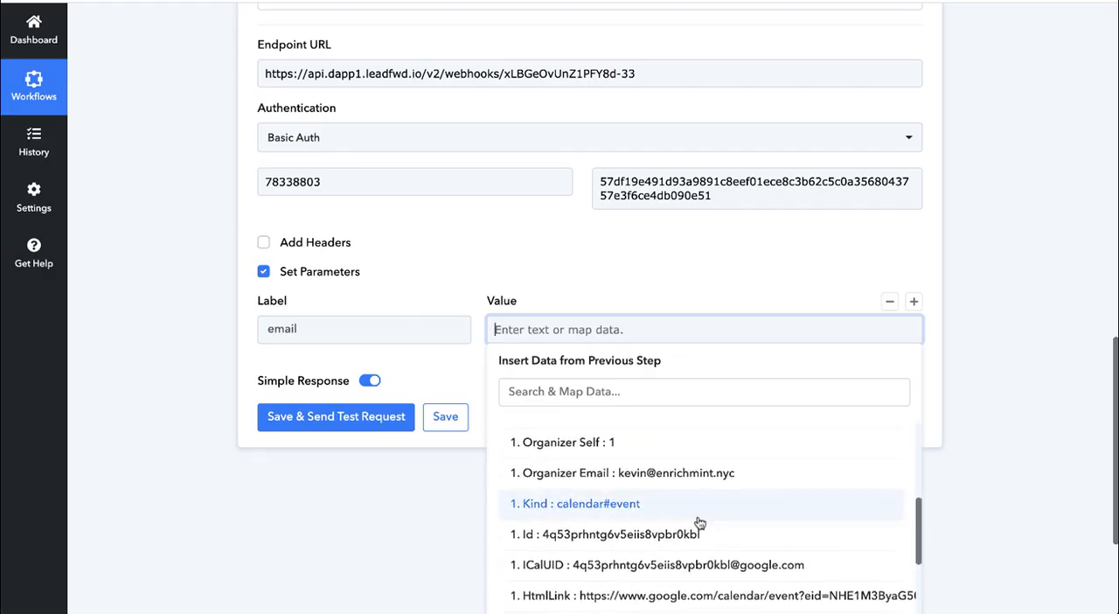
scroll(700, 523, up, 4)
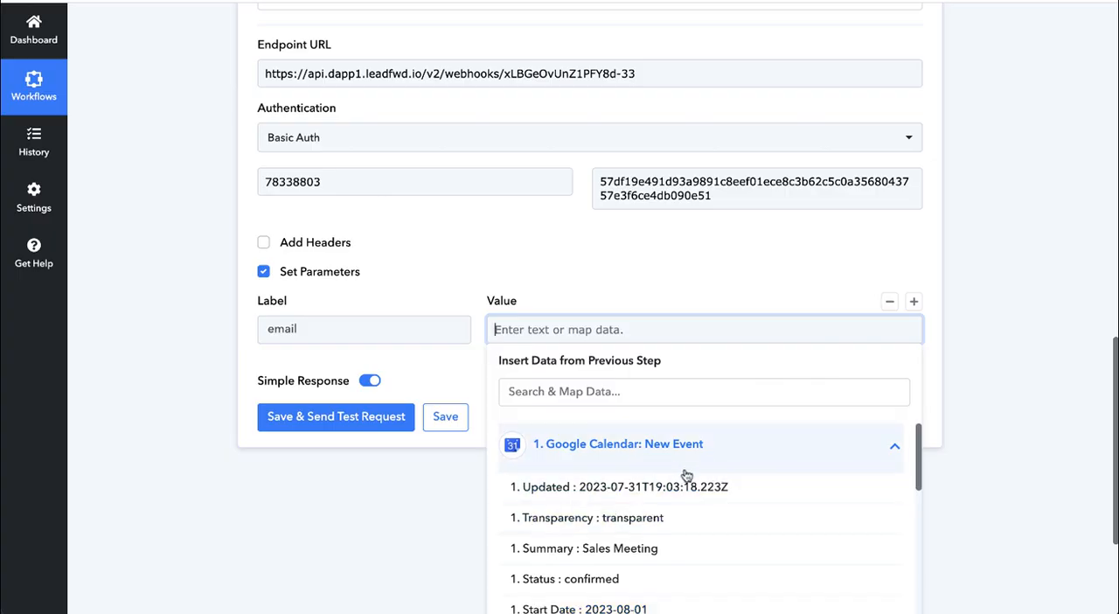
scroll(687, 475, down, 3)
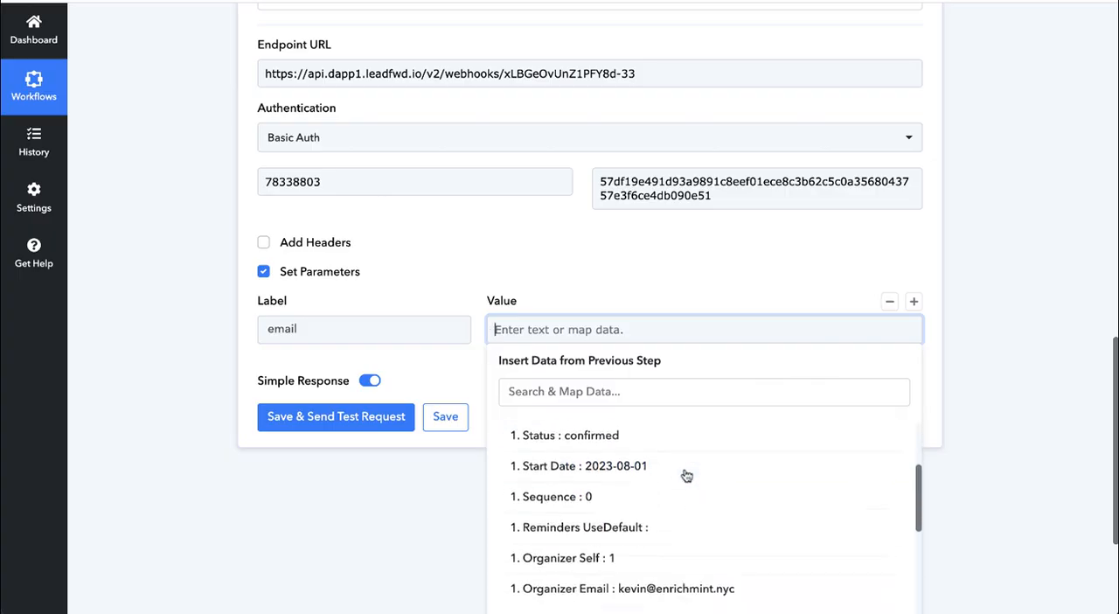
scroll(686, 475, down, 5)
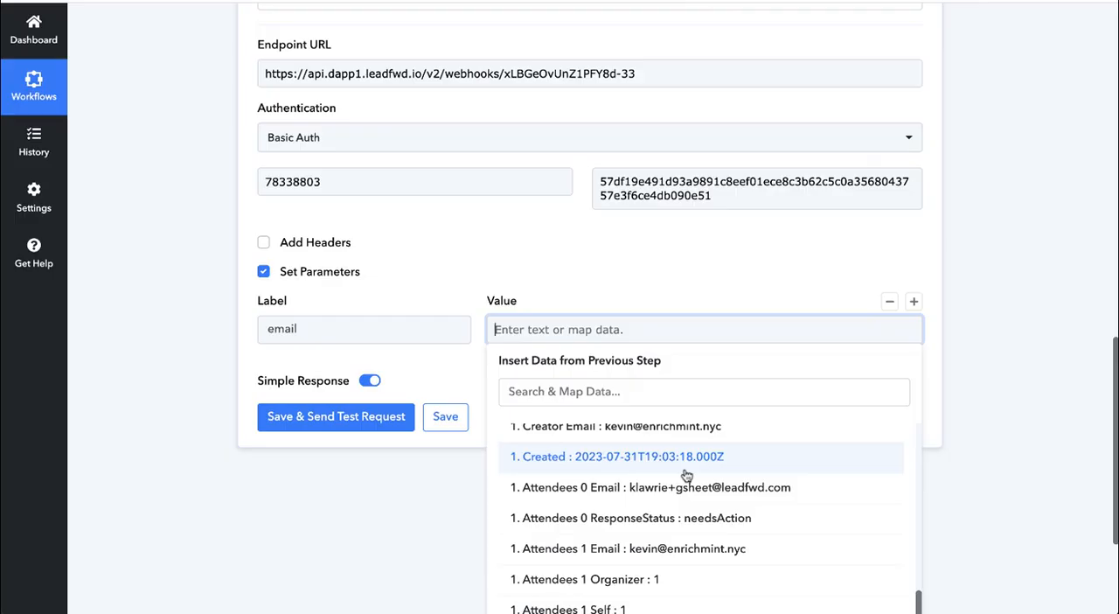
click(681, 549)
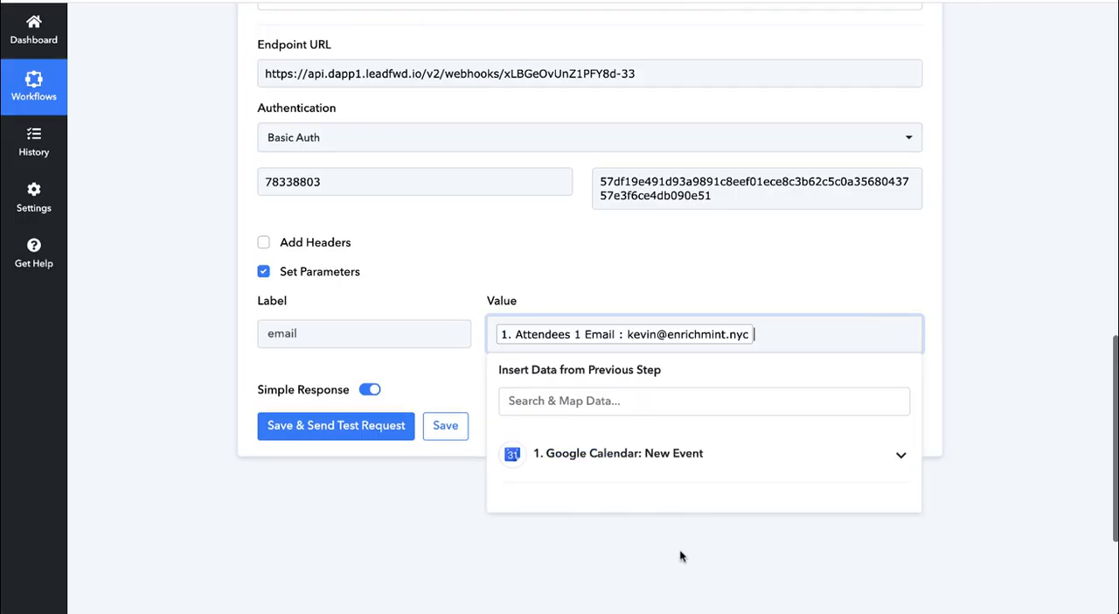
click(461, 379)
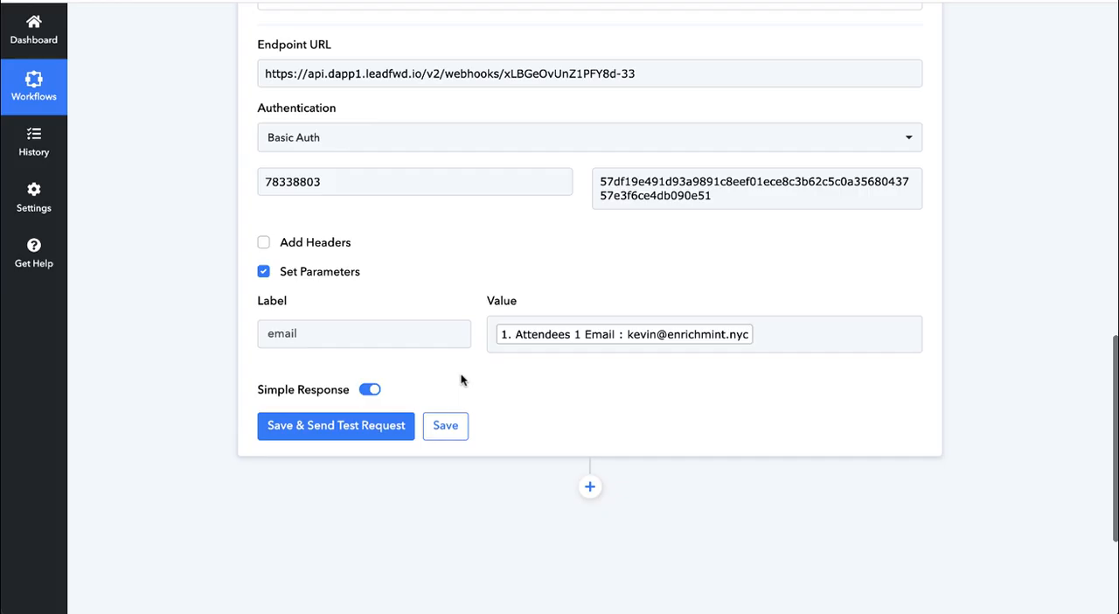
- Add a second webhook parameter labelled meeting_booked below the email parameter
mouse_move(809, 367)
click(913, 306)
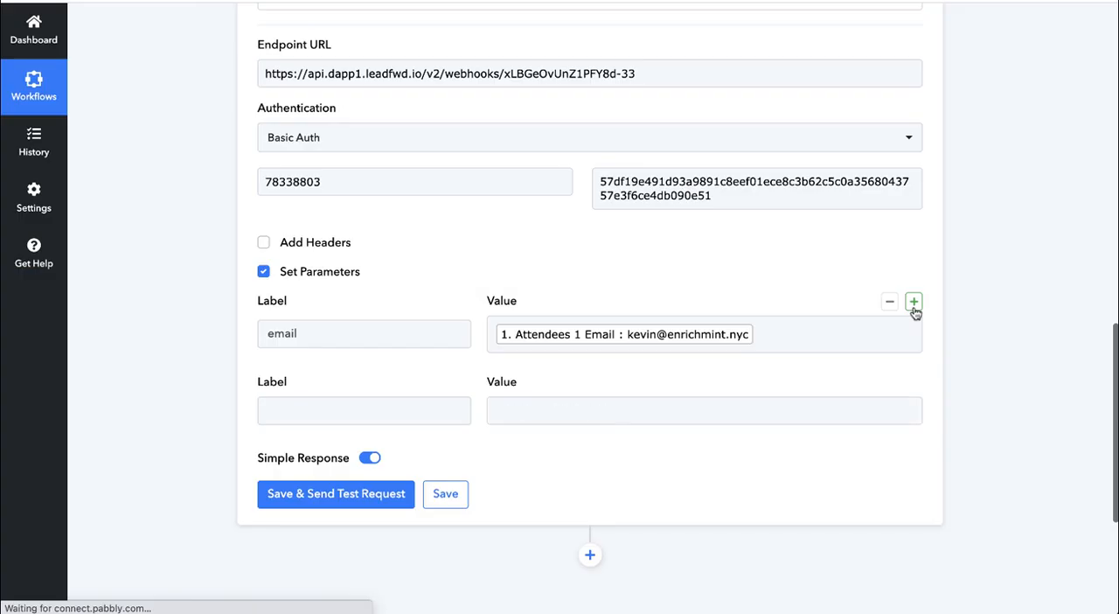
click(333, 408)
text(meeting_booked)
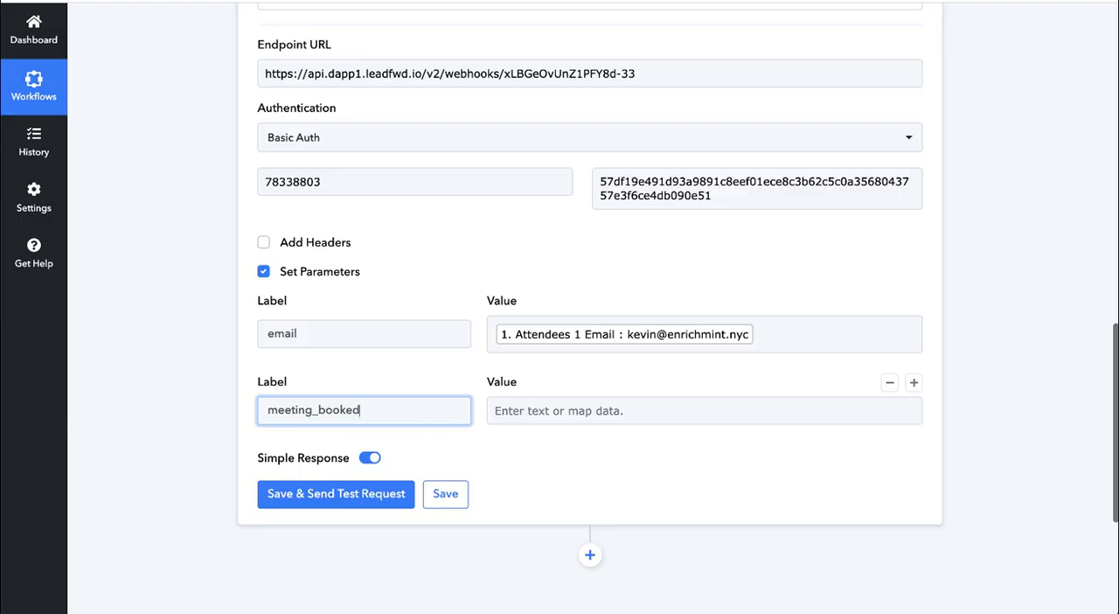
- Map the meeting_booked parameter's value to the Google Calendar event's Summary and save the webhook action
click(579, 411)
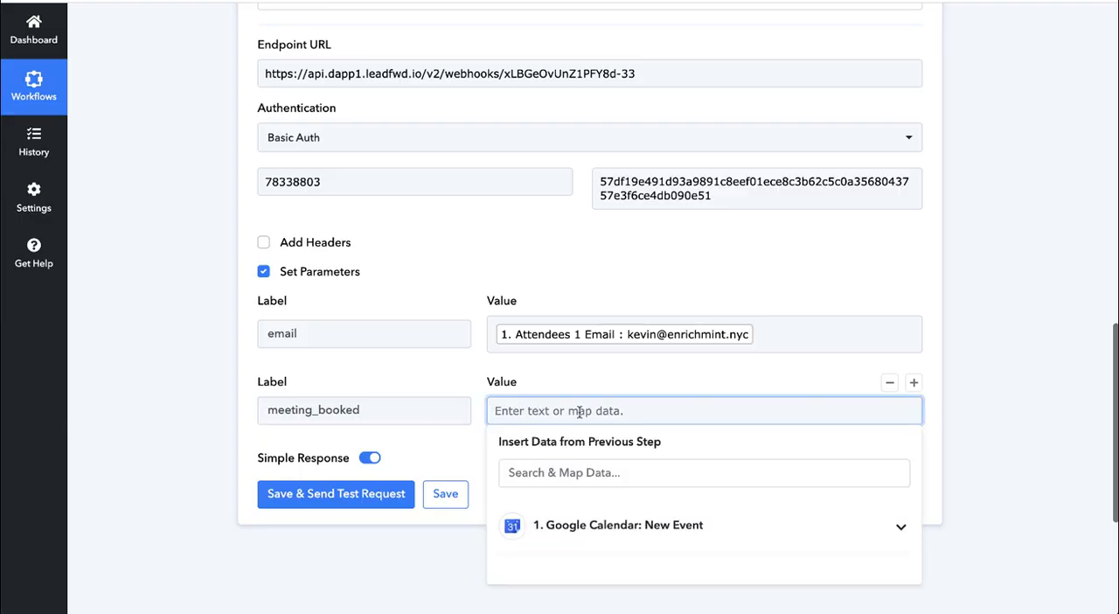
click(654, 528)
scroll(652, 524, down, 3)
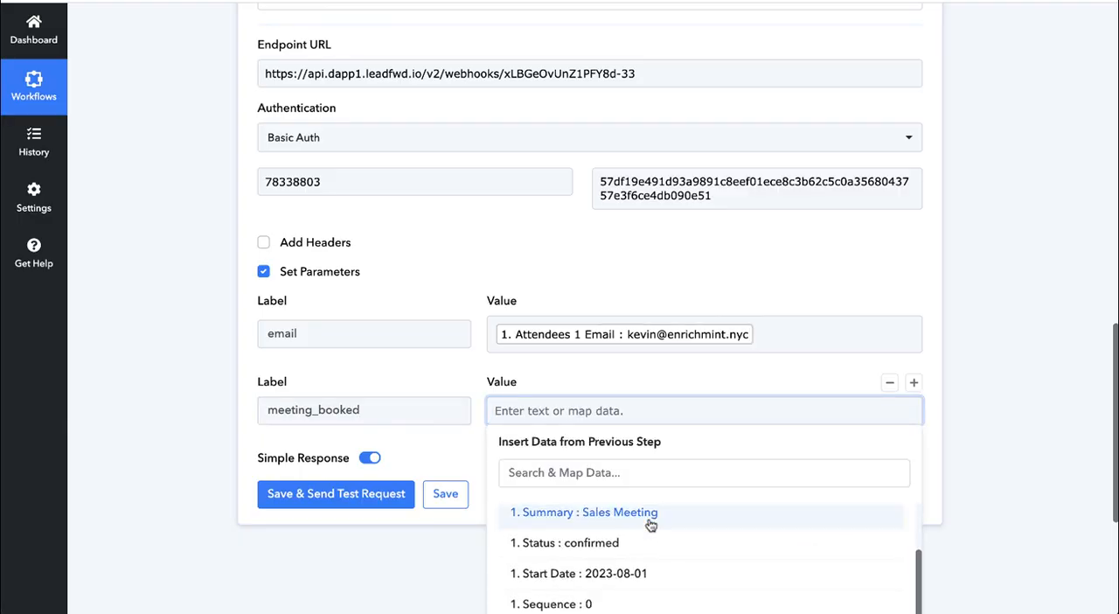
scroll(569, 527, up, 1)
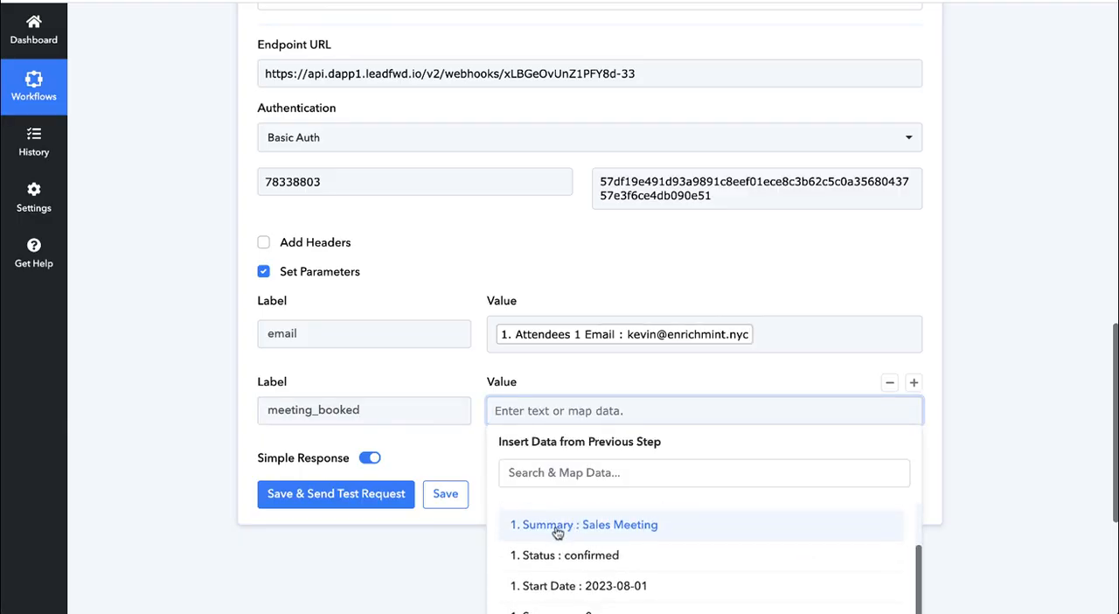
click(636, 532)
click(673, 373)
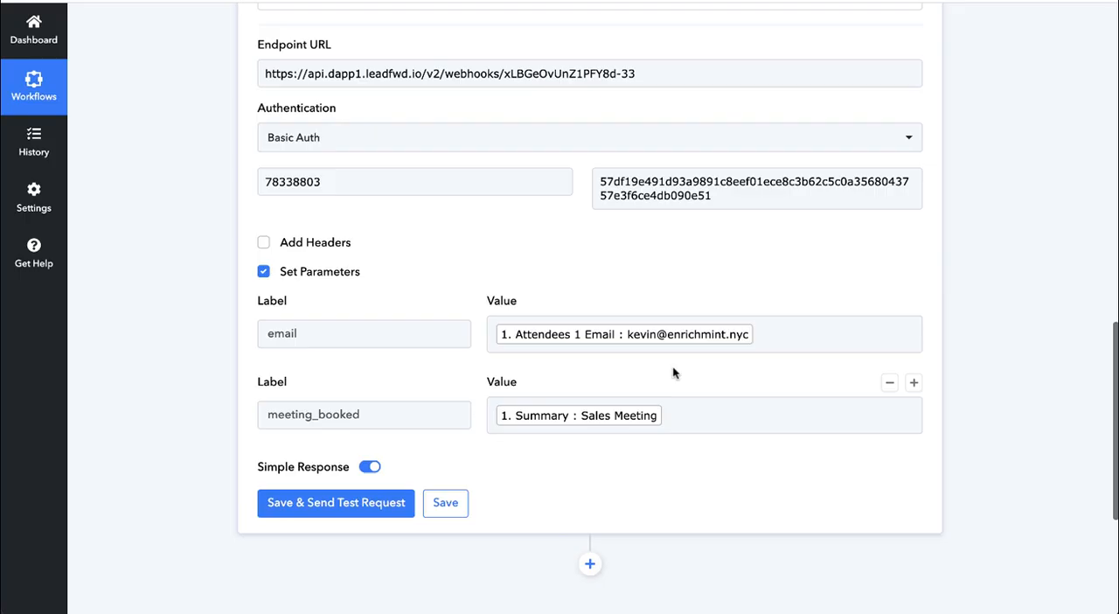
click(446, 503)
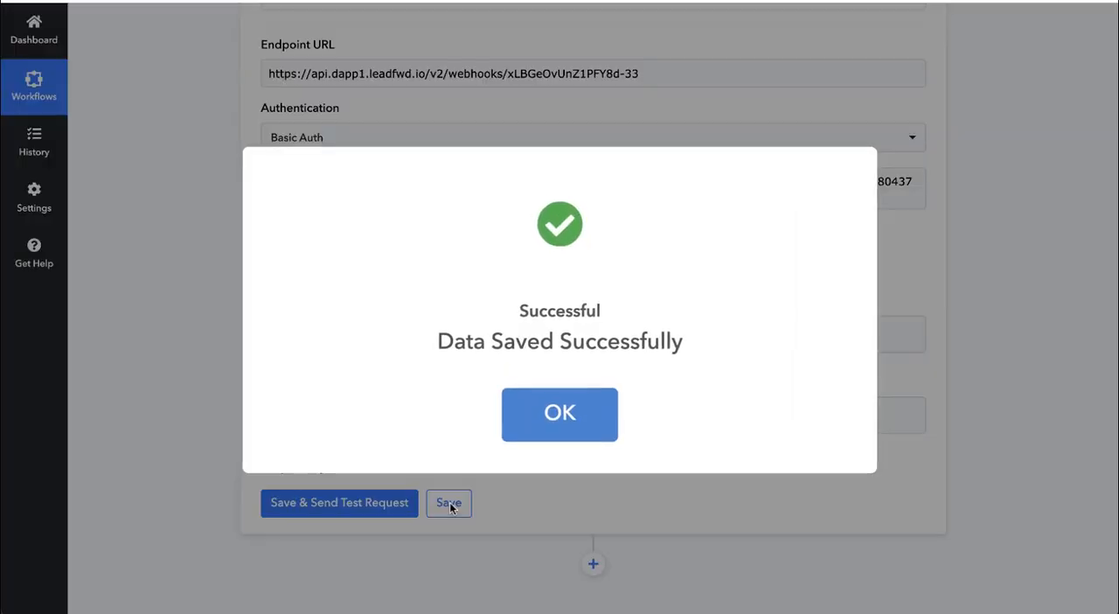
click(568, 421)
click(585, 425)
click(613, 372)
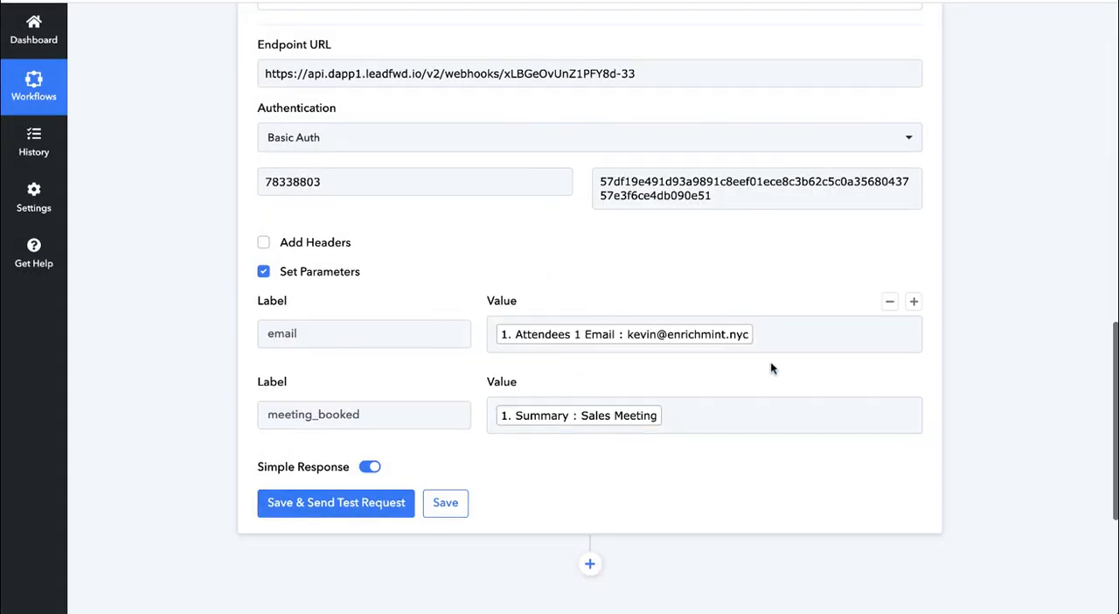
scroll(770, 363, up, 11)
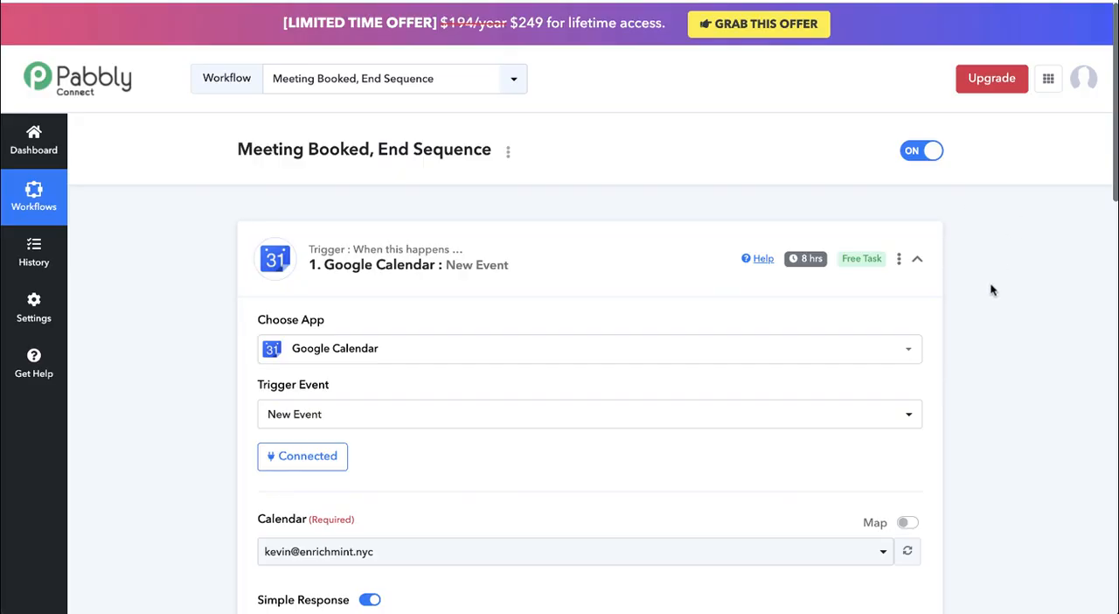
scroll(991, 289, down, 11)
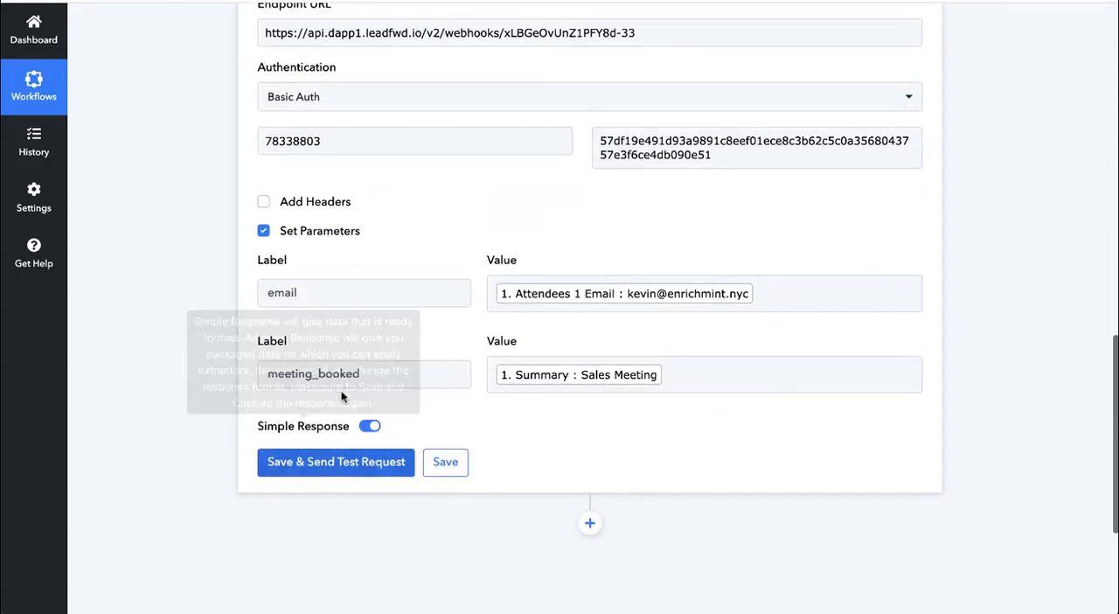
click(495, 374)
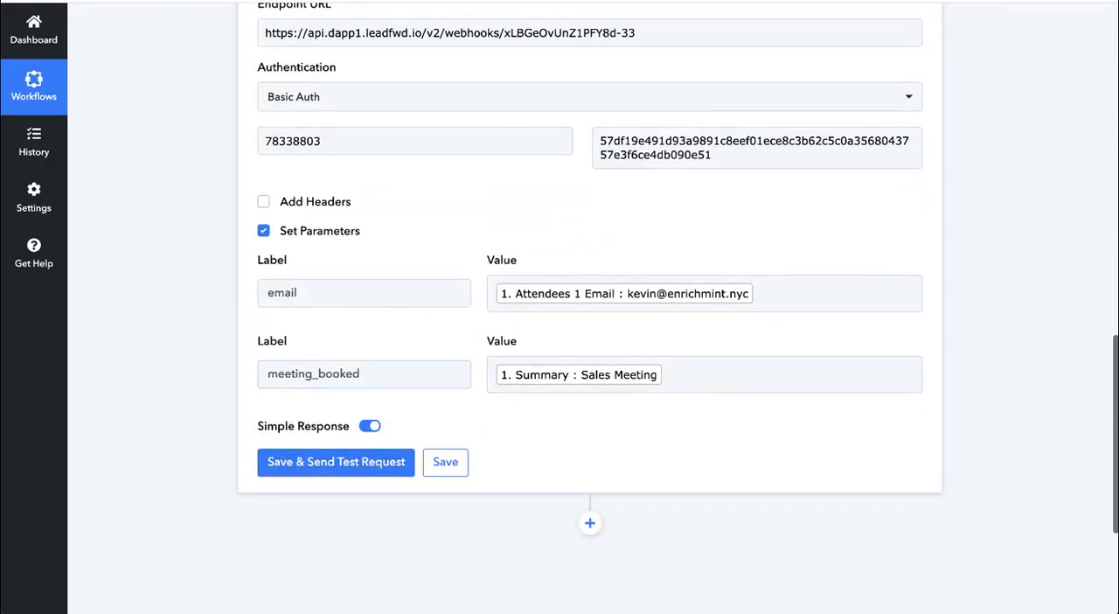
- Switch to leadfwd and create a new automation from the Automation Manager
click(736, 1)
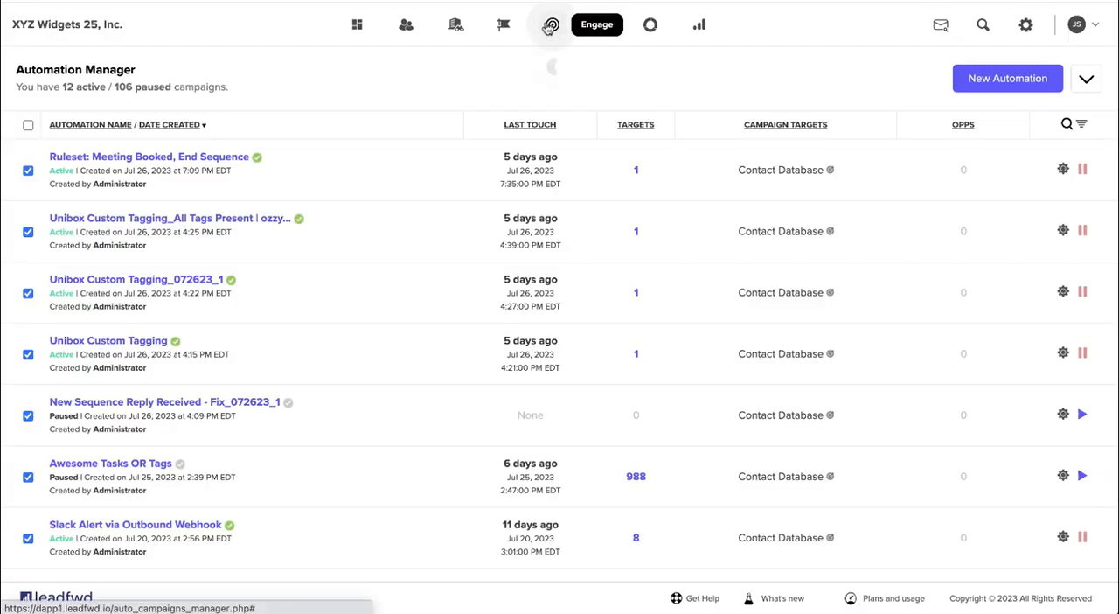
click(549, 25)
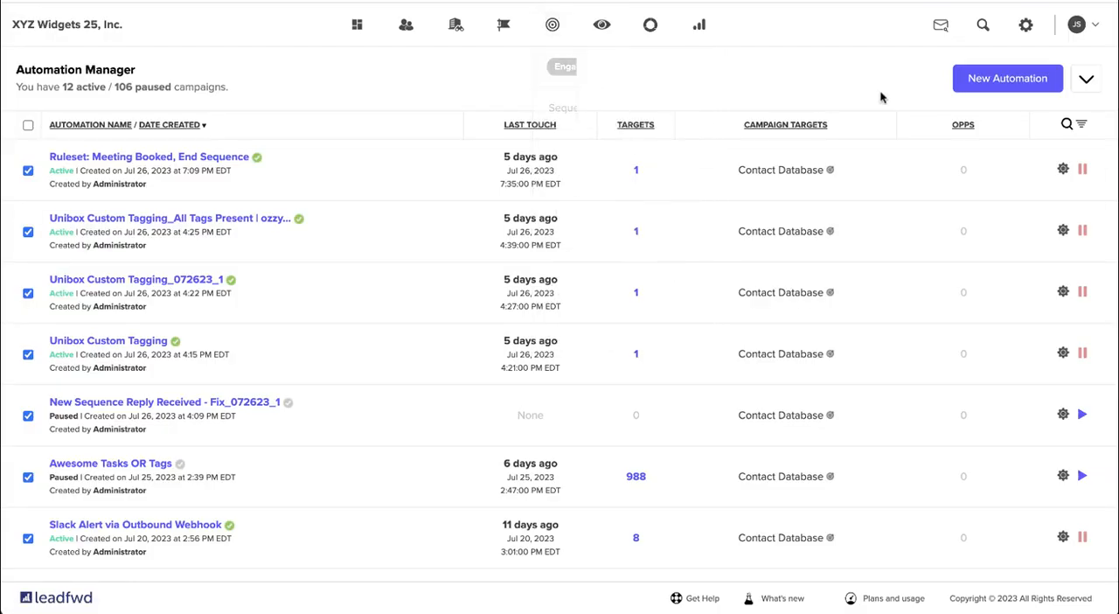
click(992, 82)
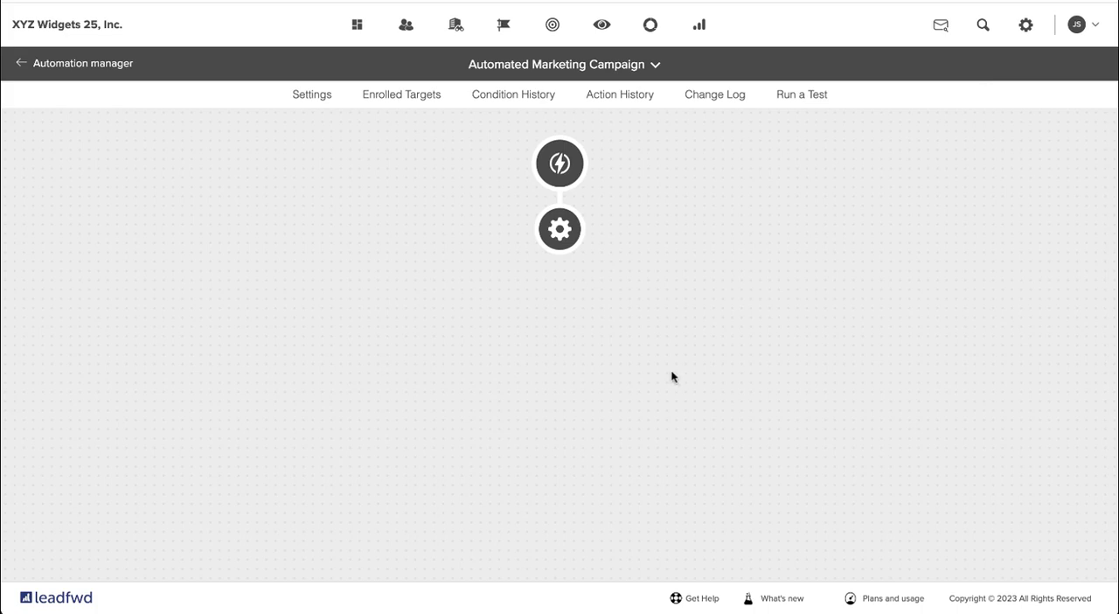
- In the campaign settings, name the automation track Meeting Booked, End All Sequences and target the Contacts list
click(556, 233)
click(513, 178)
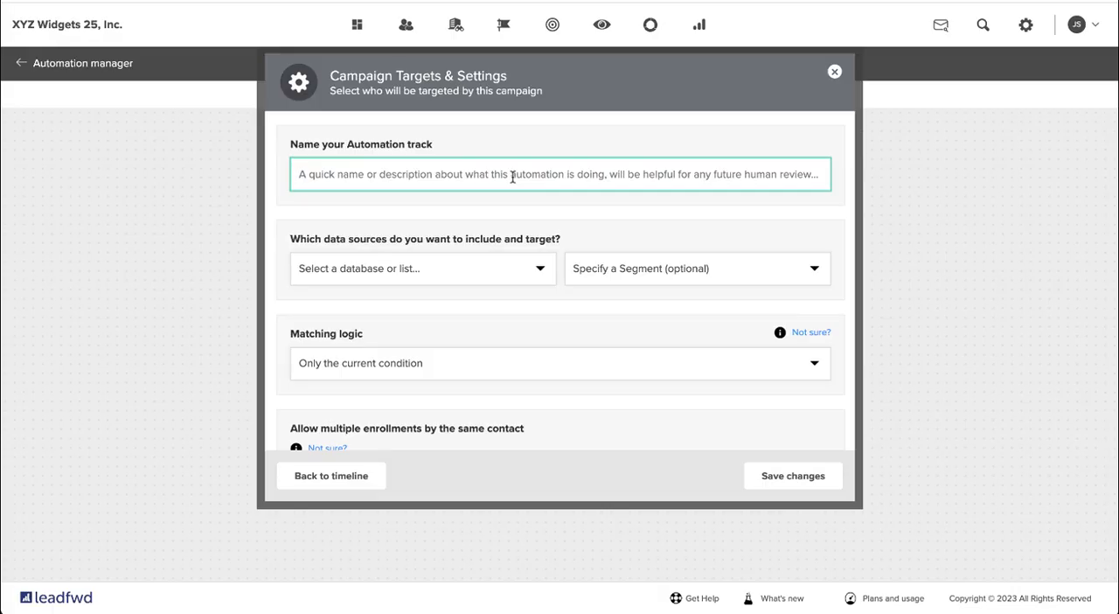
text(Meetin)
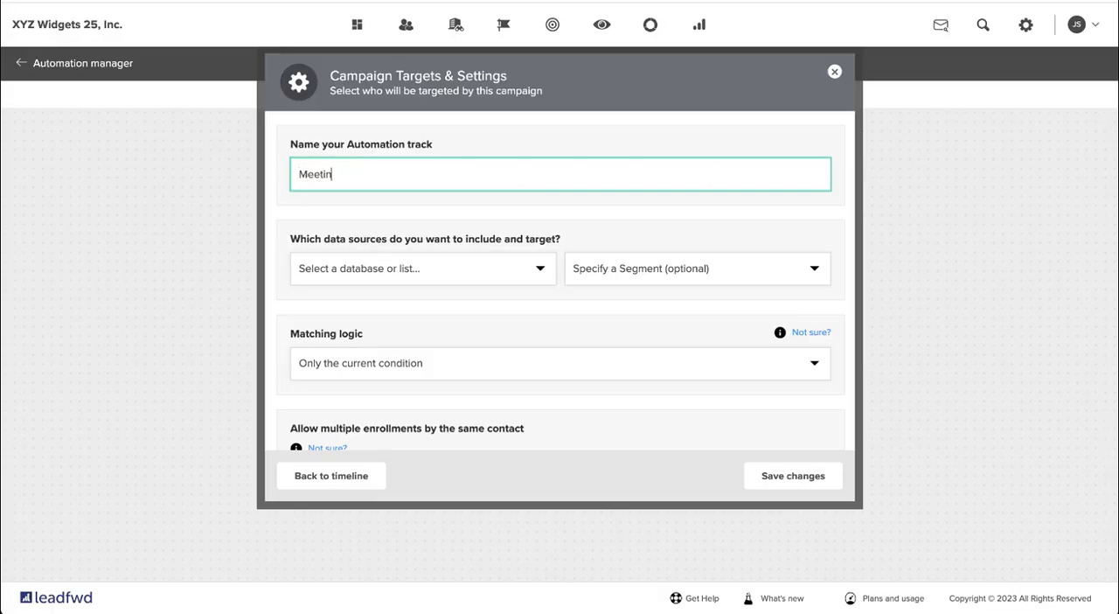
text(g Booked, End All Sequences)
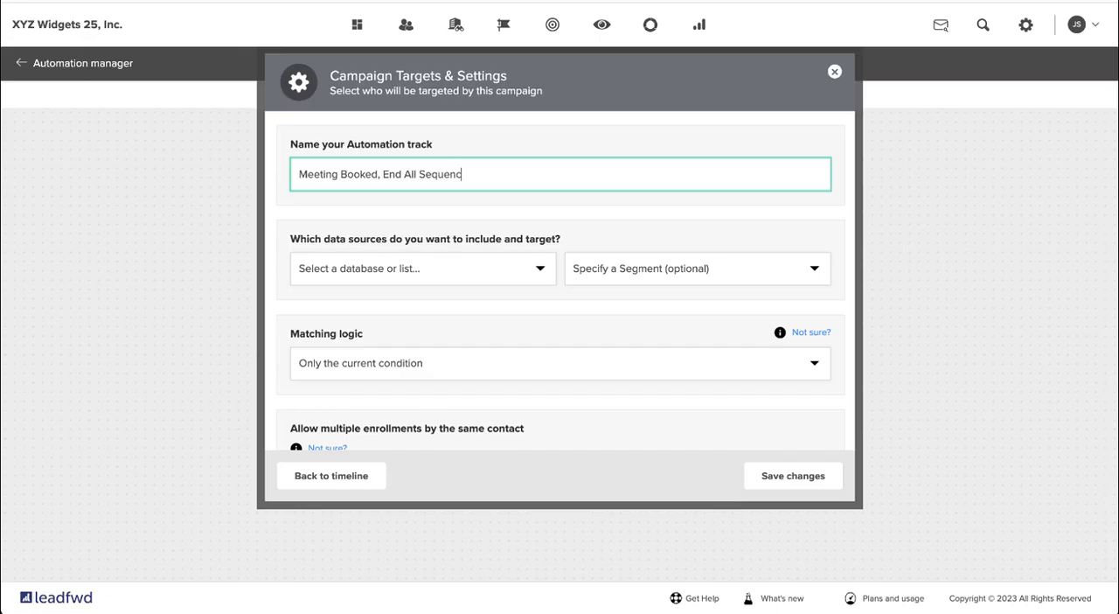
click(468, 276)
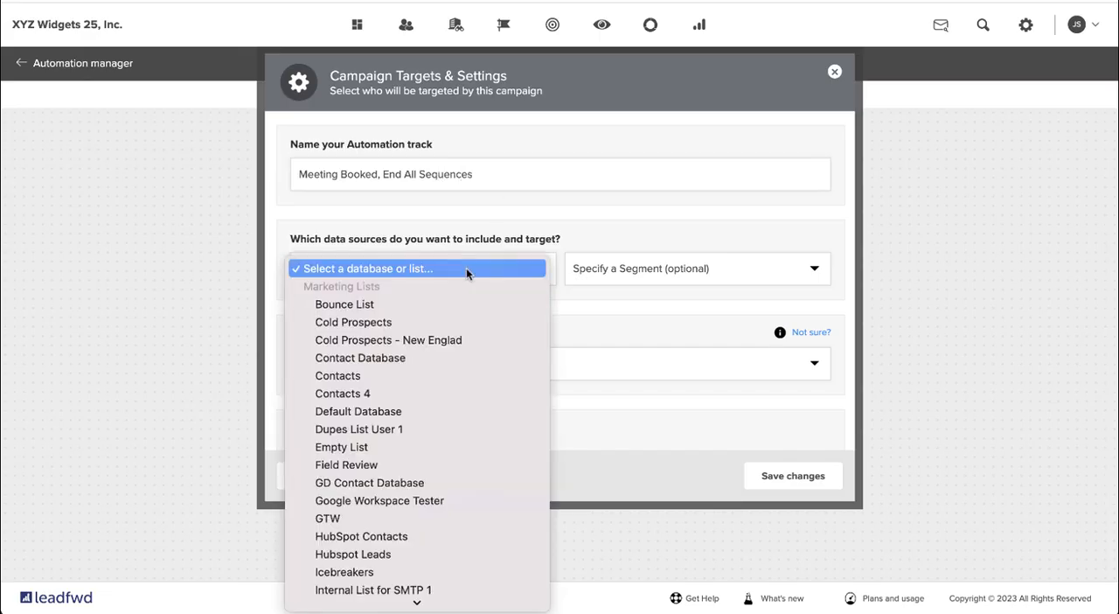
click(363, 374)
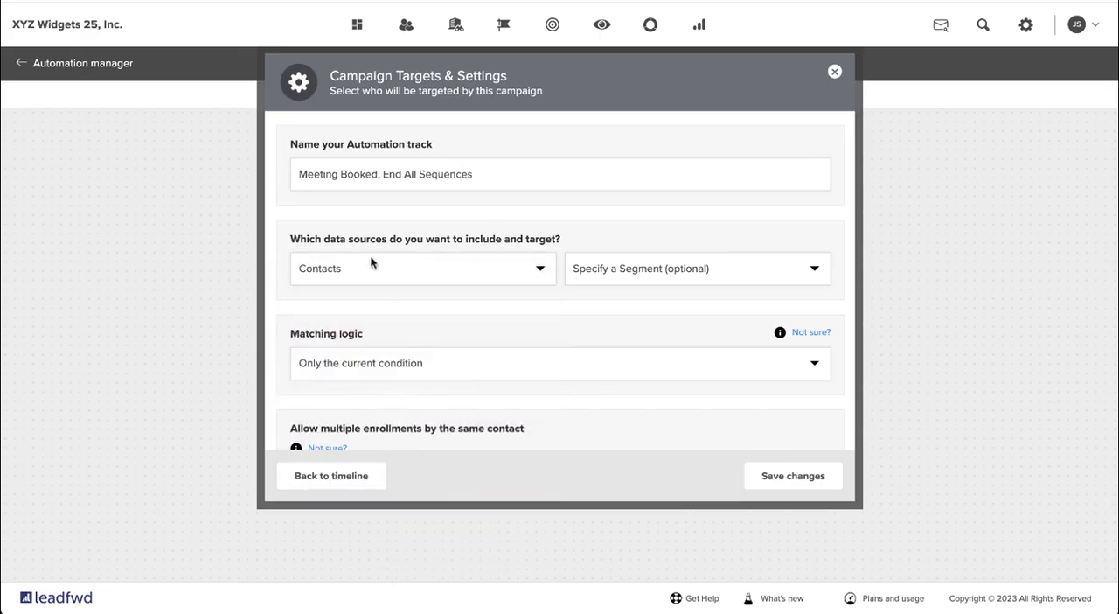
- Review the matching logic options and keep Only the current condition selected for the automation
scroll(444, 310, down, 1)
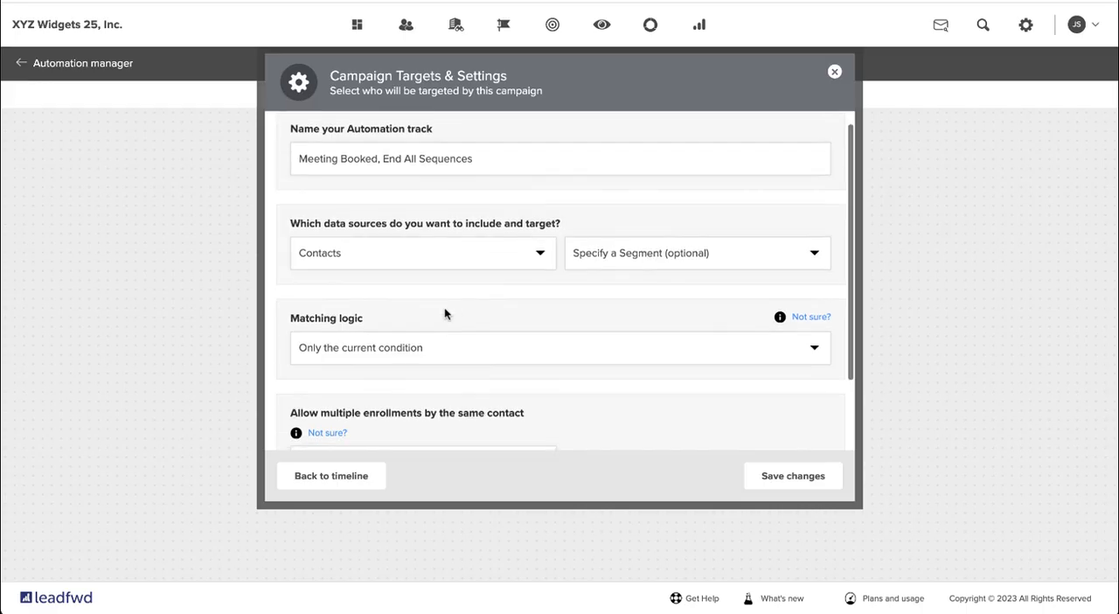
scroll(444, 314, down, 2)
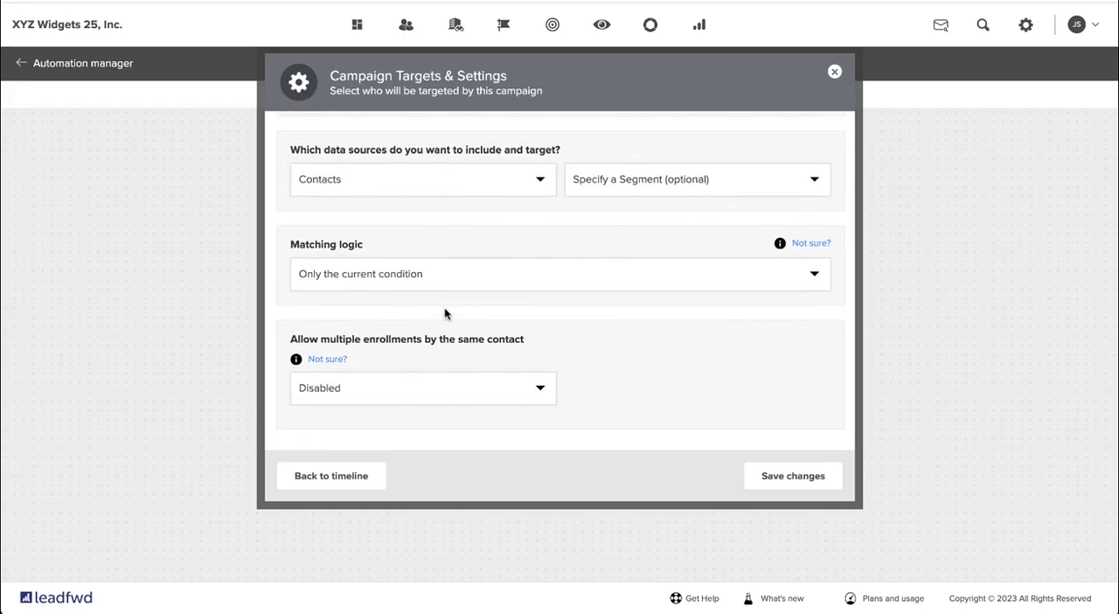
click(552, 277)
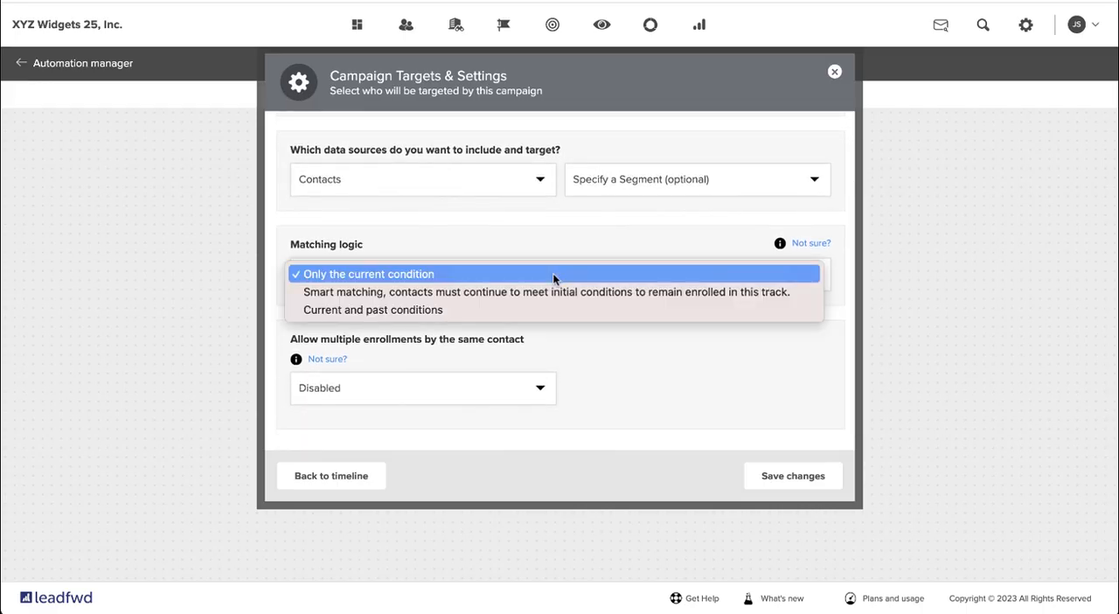
click(553, 276)
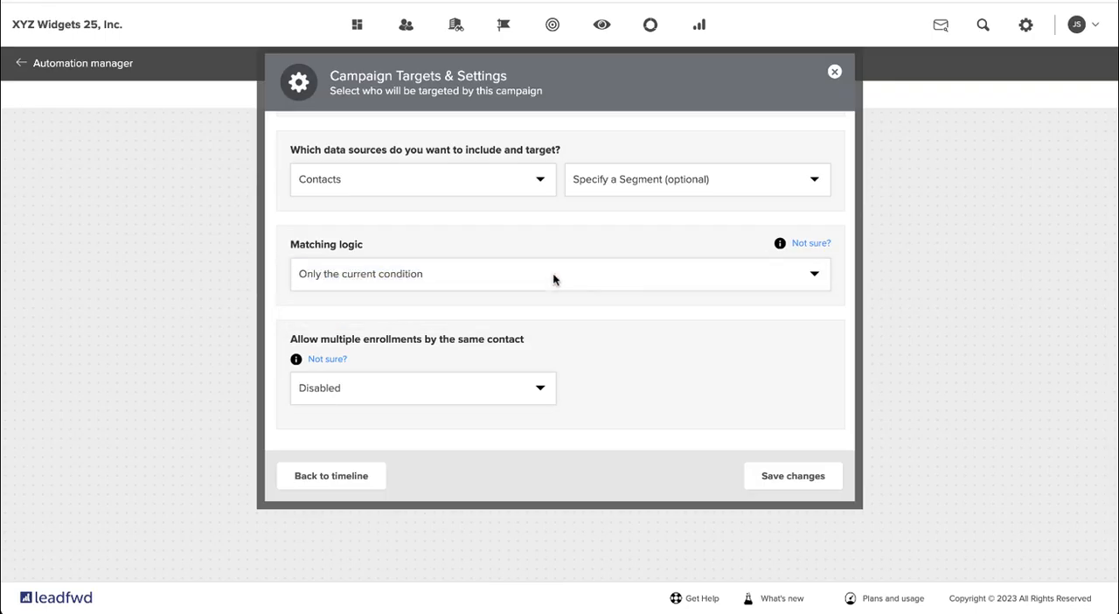
- Enable multiple enrollments by the same contact, allowing 50 repeats with a 5-minute delay for active targets, and save the campaign settings
click(472, 387)
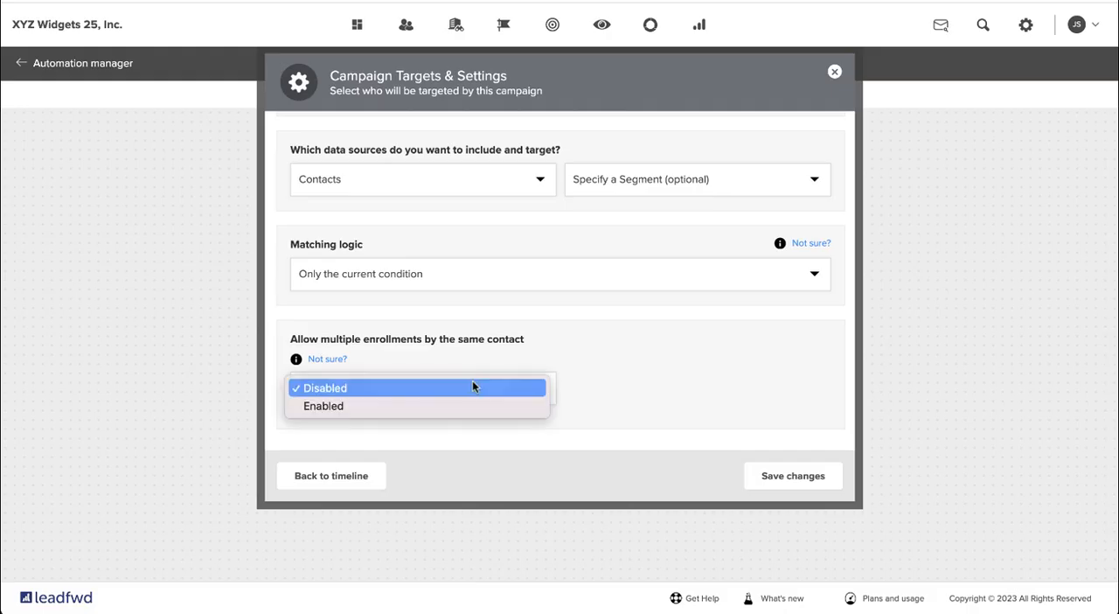
click(415, 406)
scroll(416, 408, down, 1)
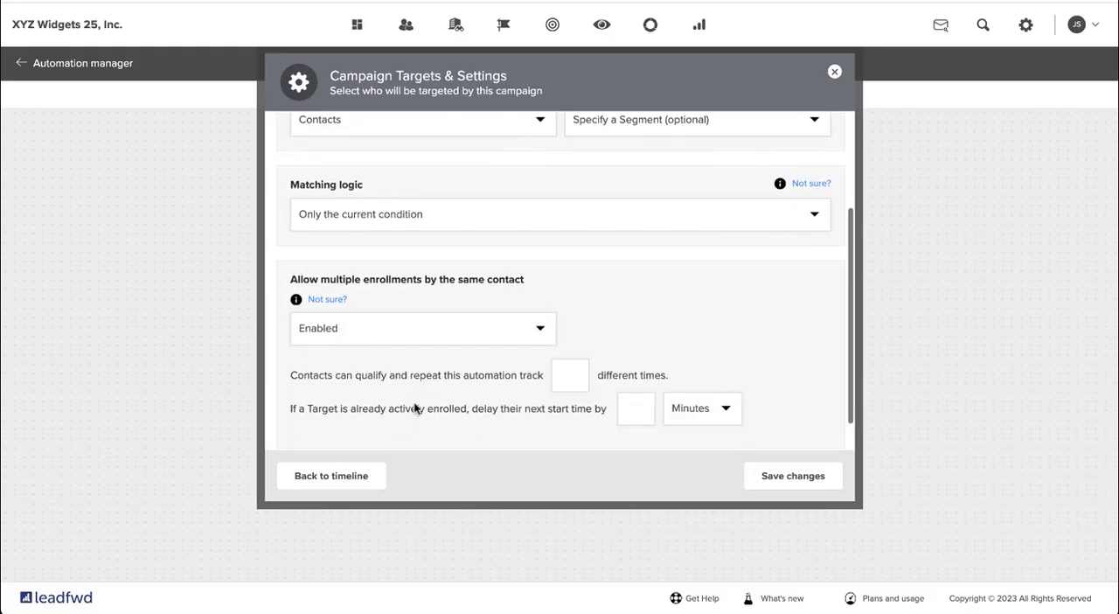
click(574, 375)
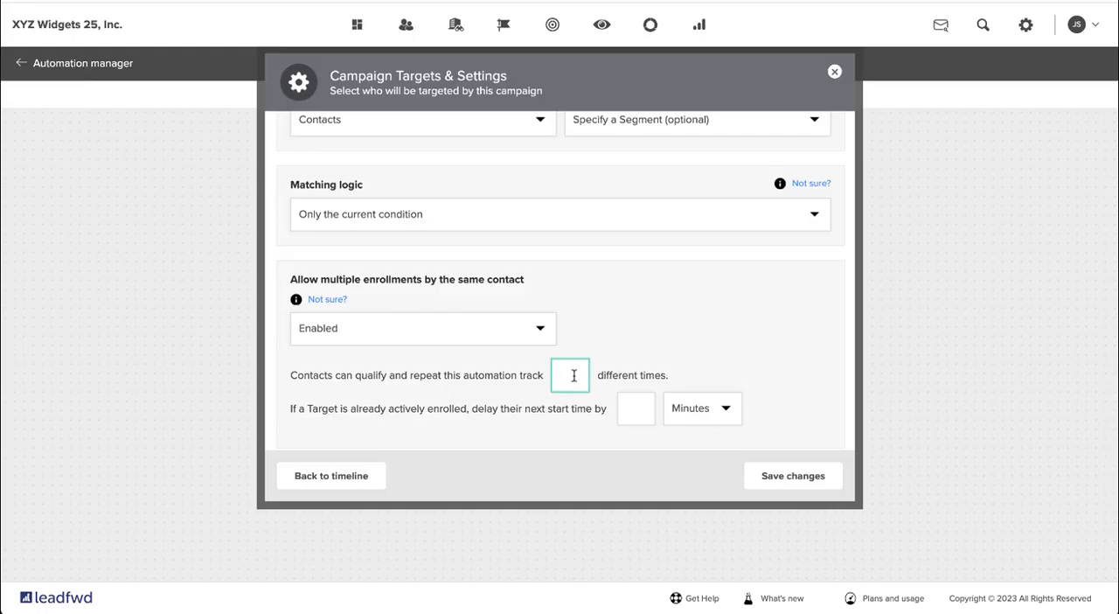
text(50)
click(634, 411)
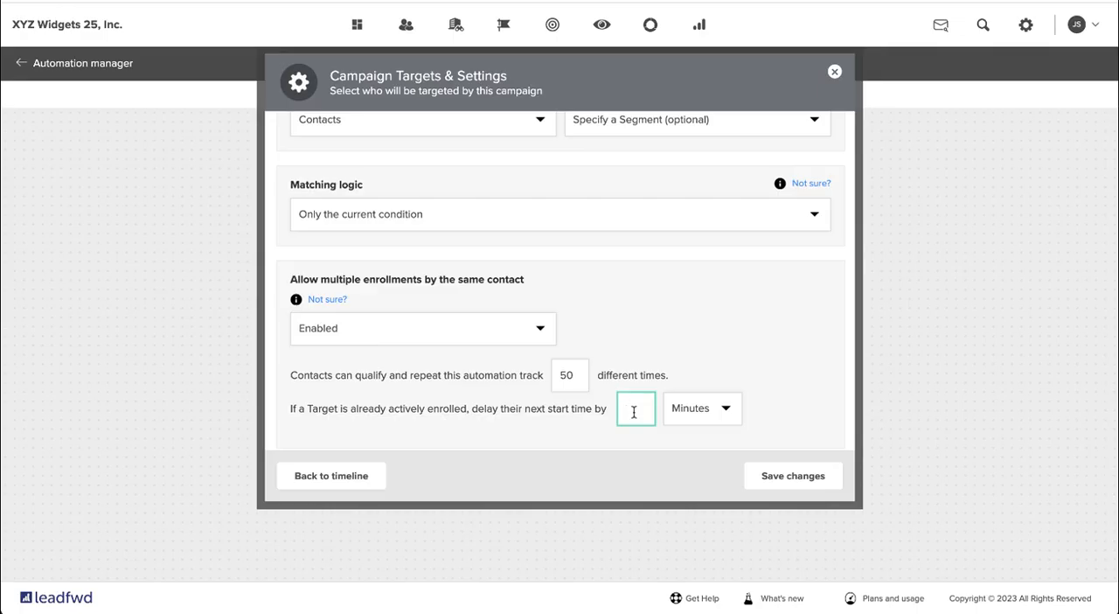
text(5)
click(793, 482)
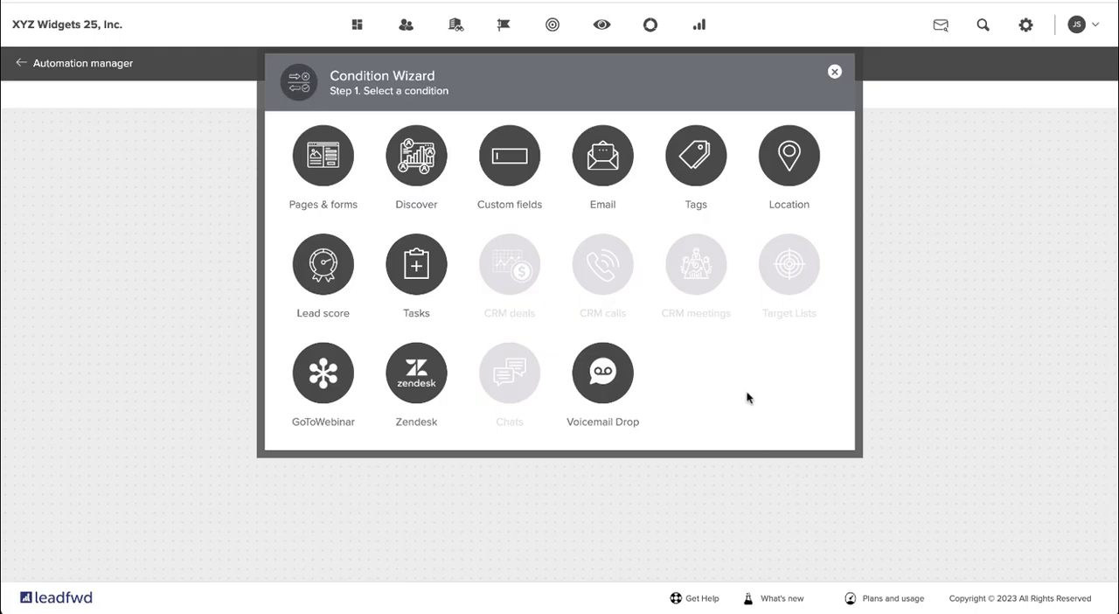
- Create a Custom fields condition that matches when the meeting_booked data field Is Provided
click(495, 203)
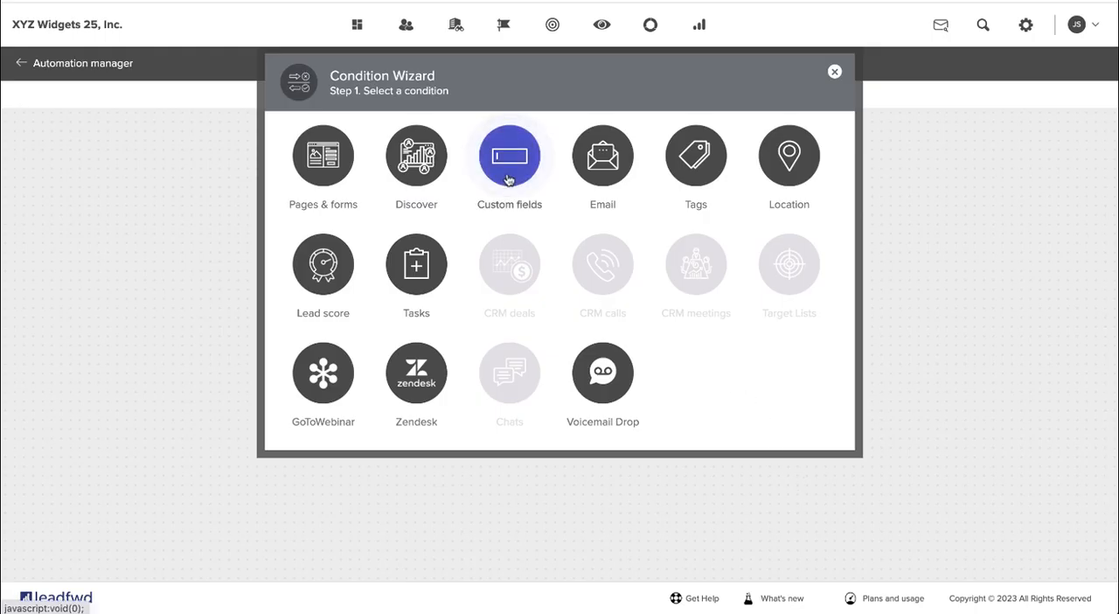
scroll(508, 178, down, 3)
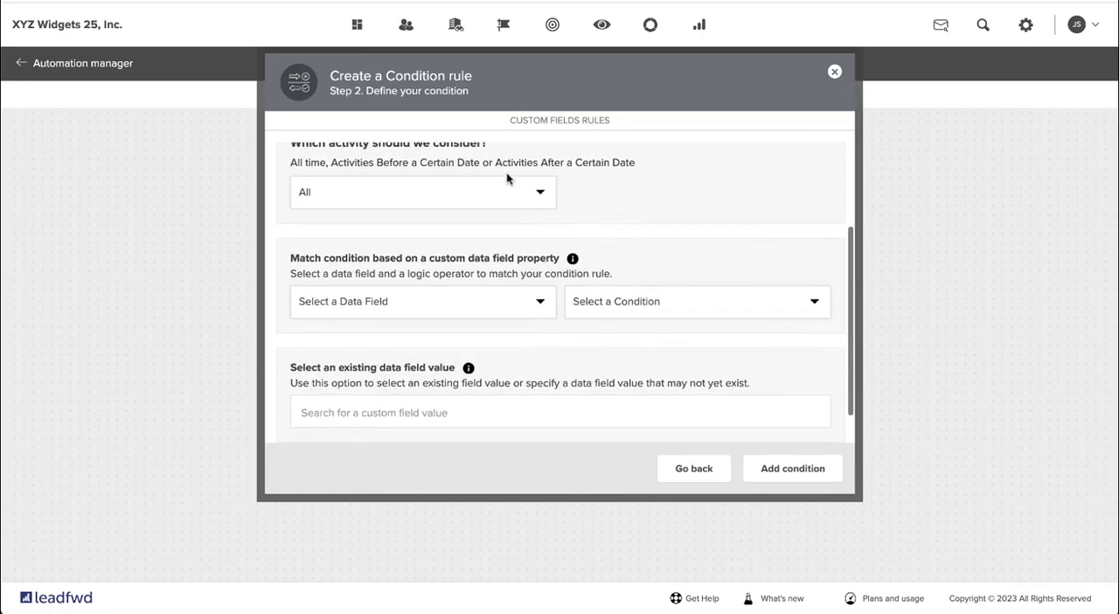
click(475, 303)
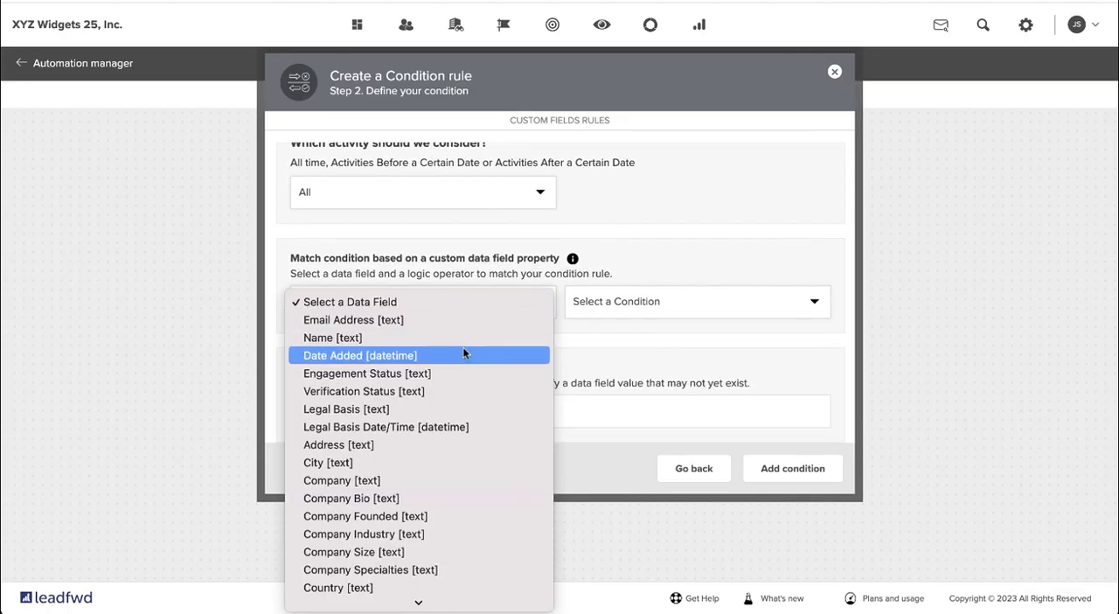
scroll(462, 350, down, 10)
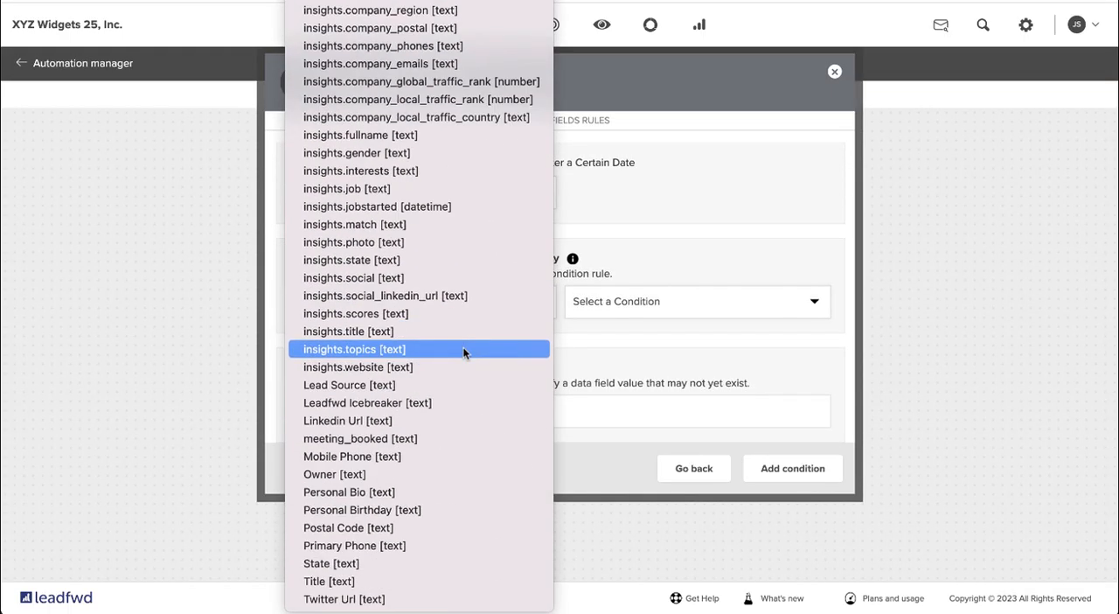
click(411, 439)
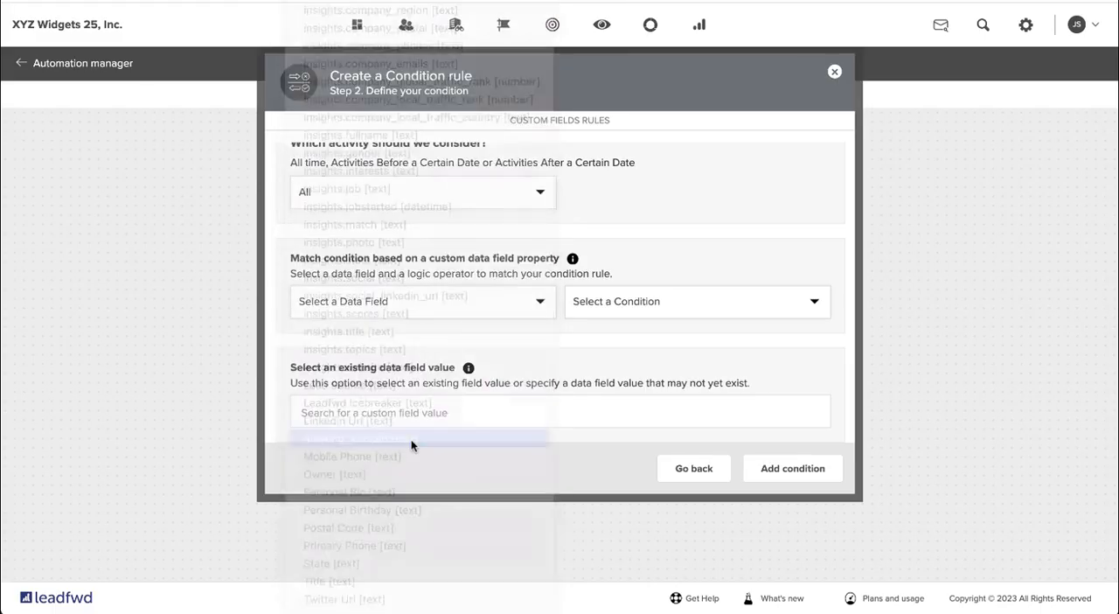
scroll(567, 356, down, 1)
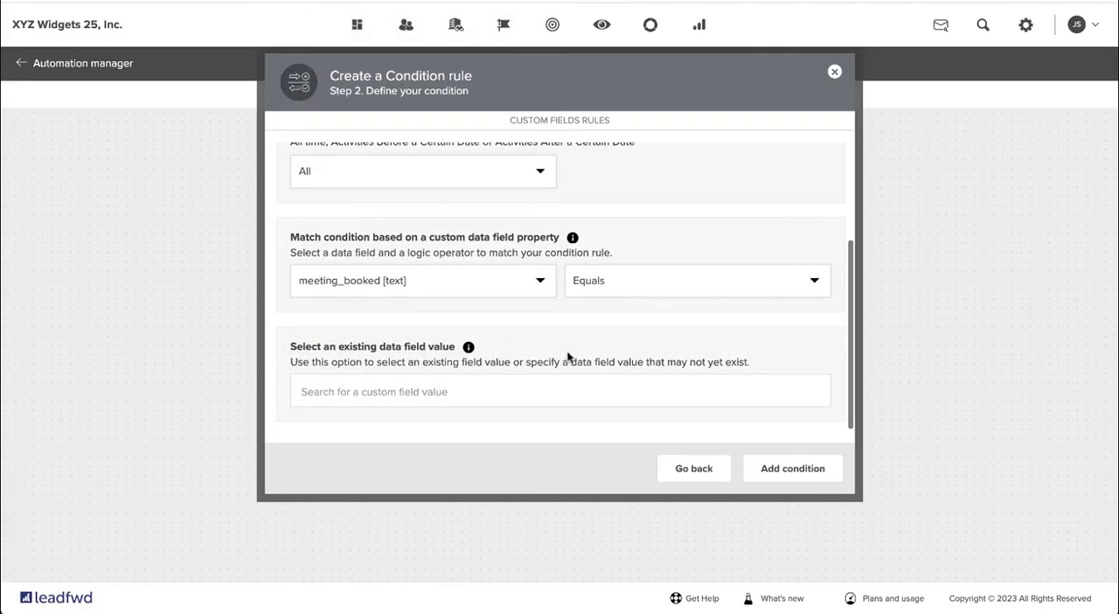
click(622, 286)
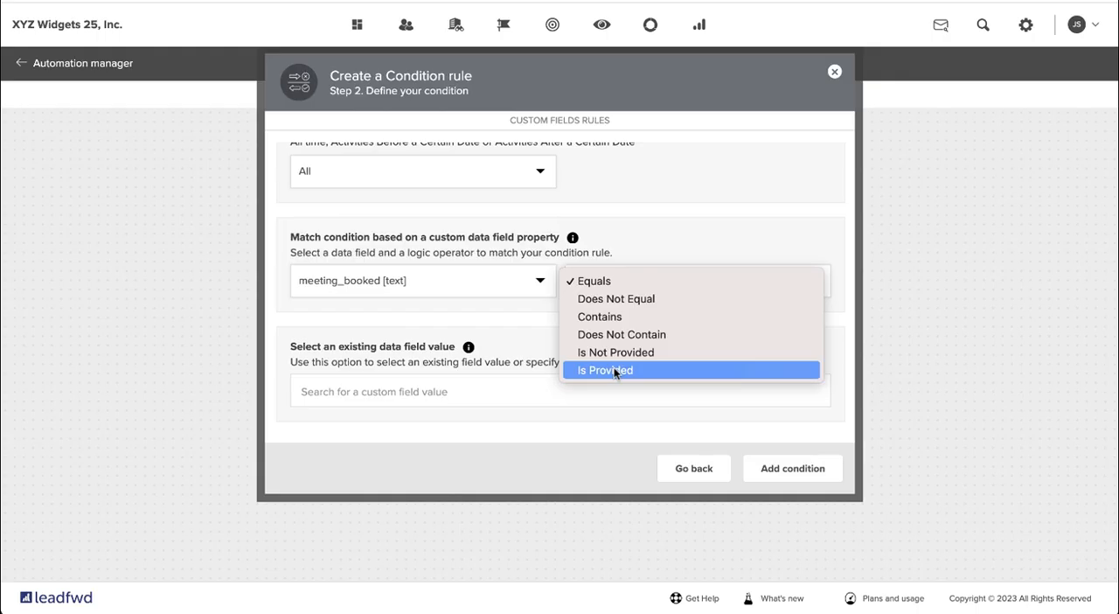
click(615, 371)
- Name the condition Meeting Booked Has a Value from Google Calendar and add it to the automation
scroll(634, 217, up, 3)
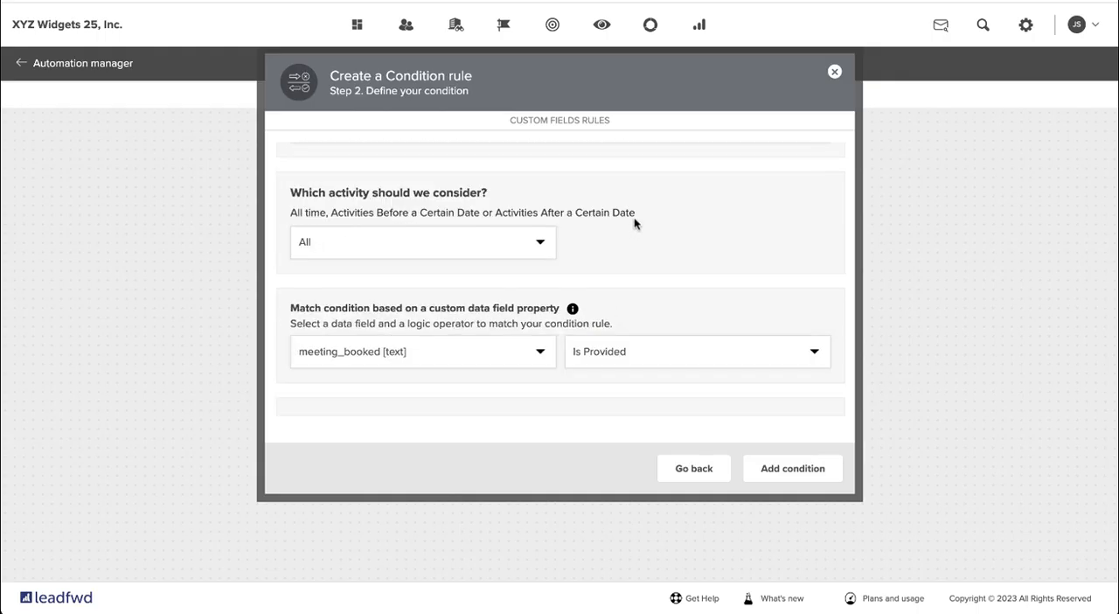
click(500, 209)
text(Meeting)
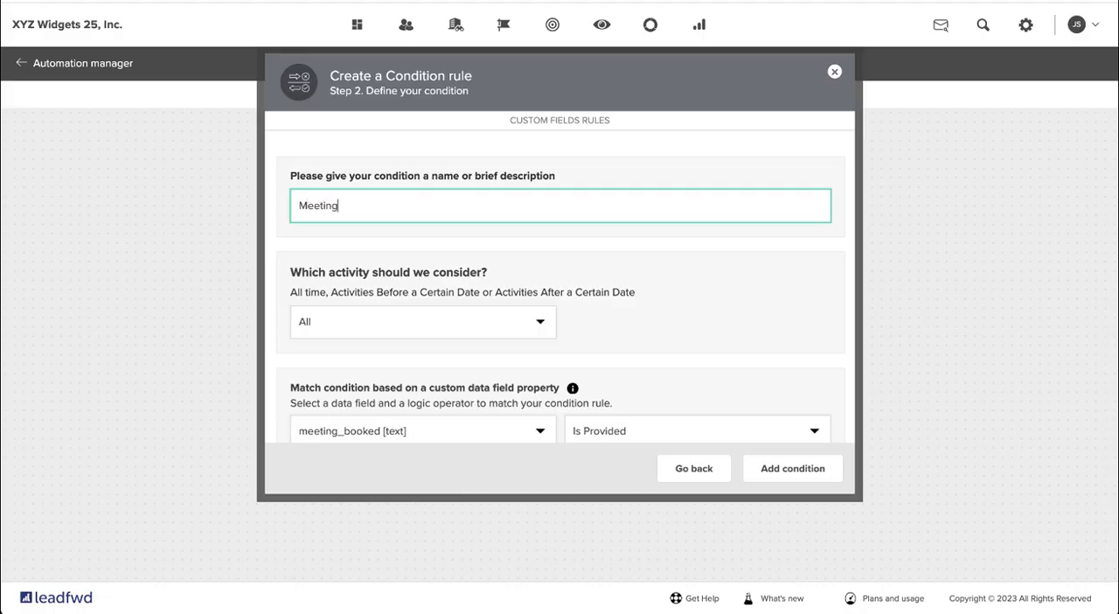
text( Booked Has a Value from Google )
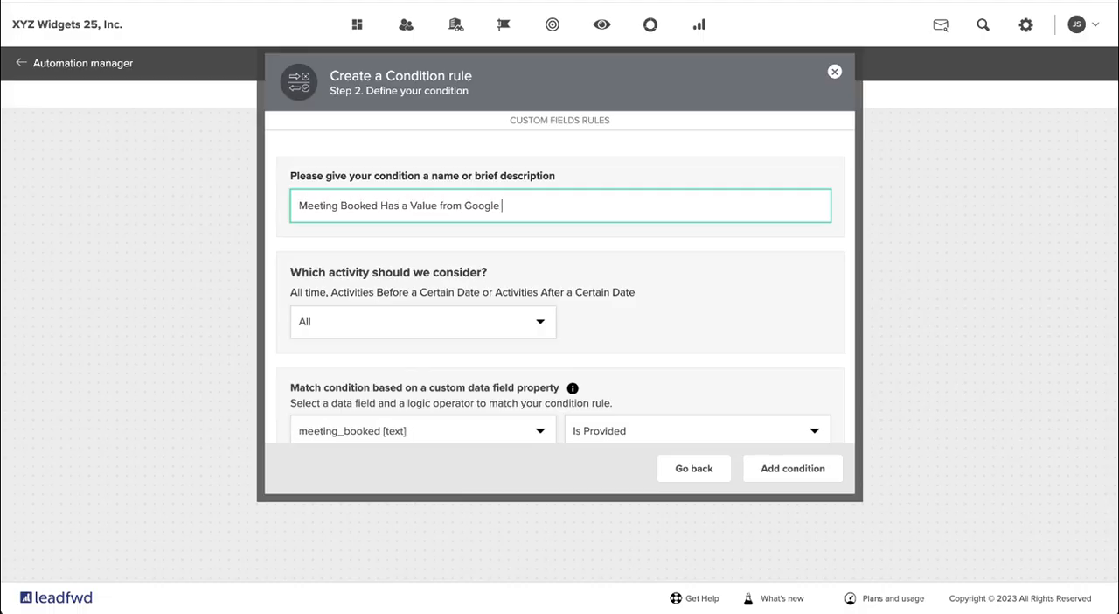
text(Calendar)
click(790, 470)
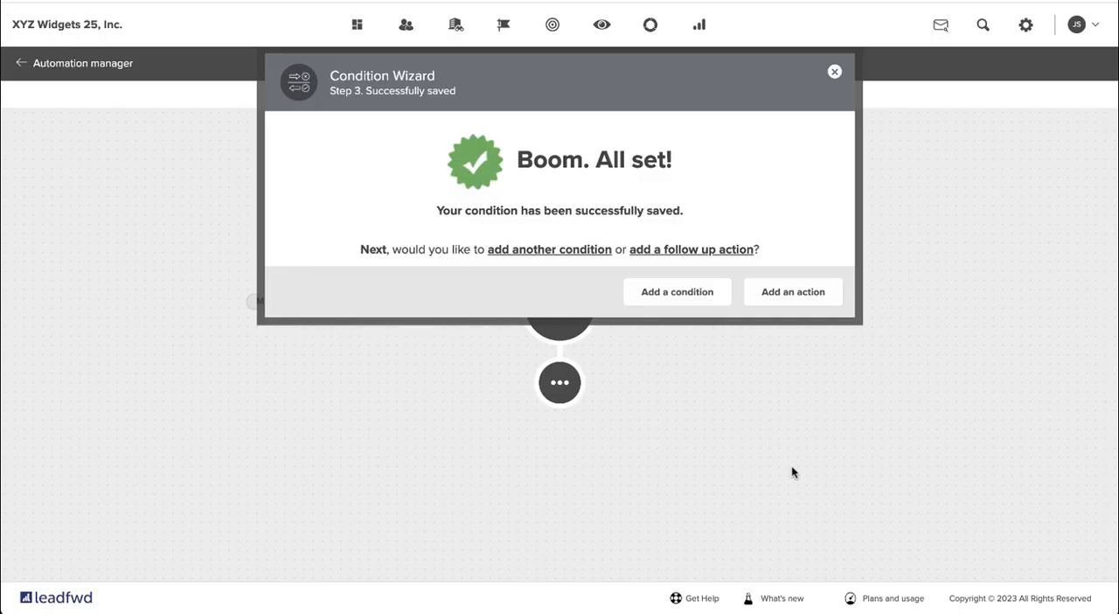
- Start a follow-up action for the condition and set its wait connector to 2 minutes
click(811, 296)
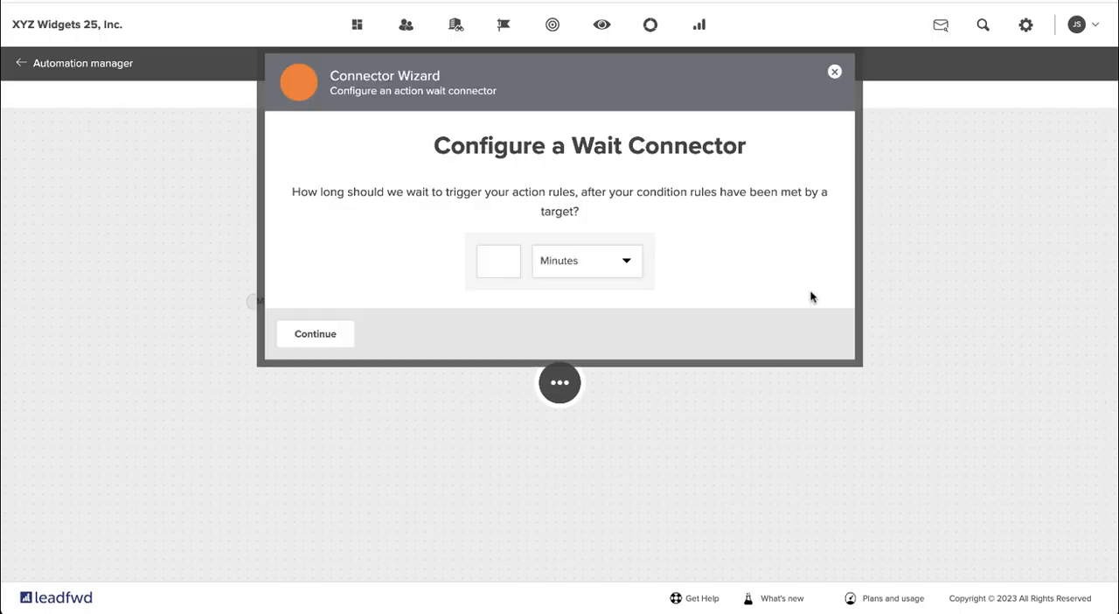
click(486, 260)
text(2)
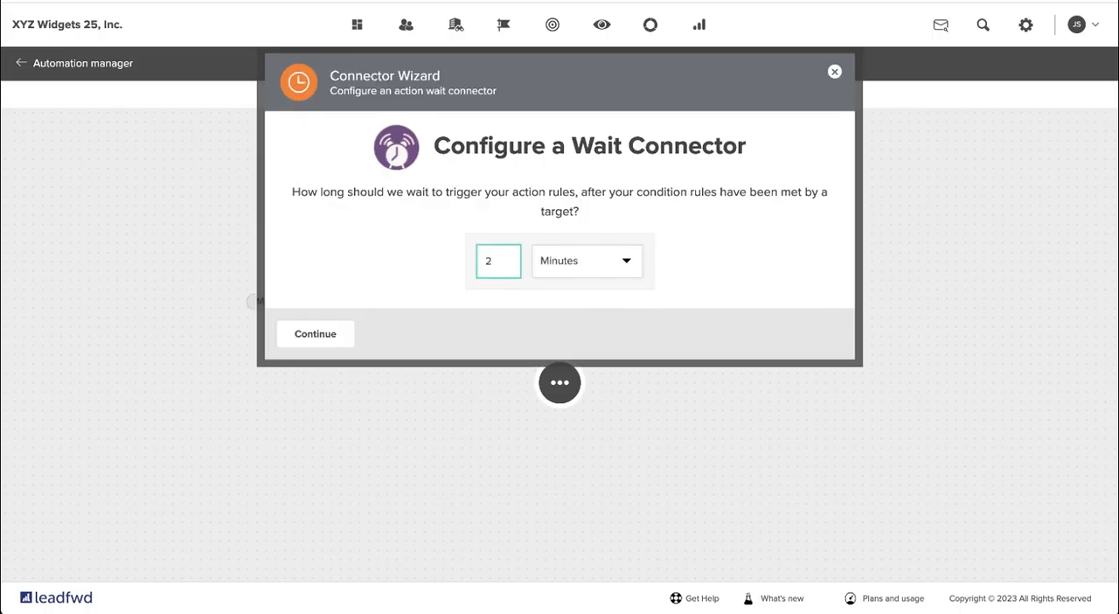
click(308, 336)
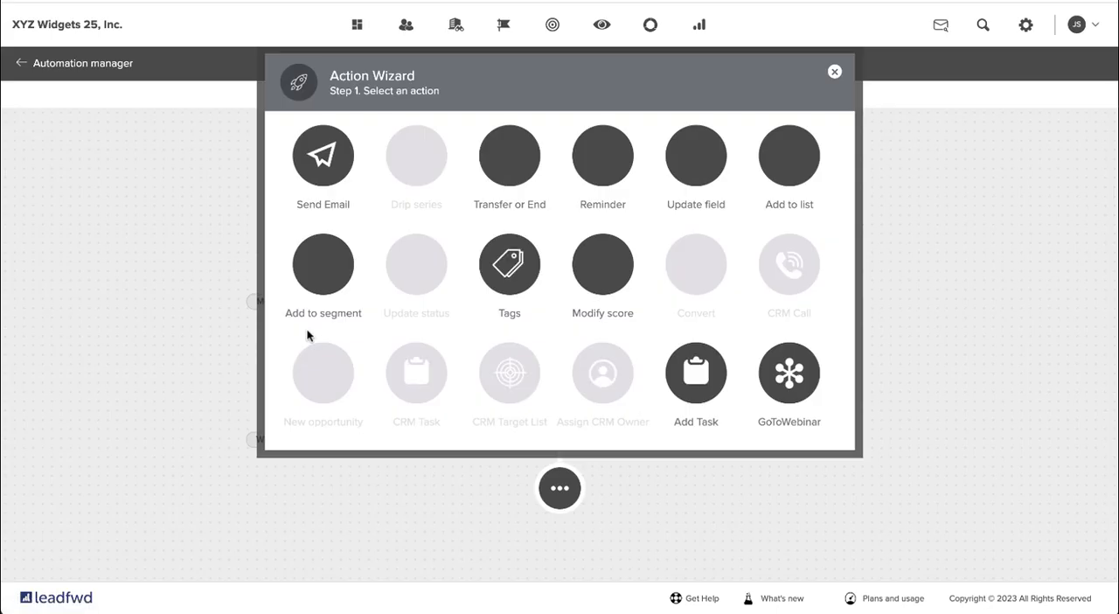
- Set up a Transfer or End action named End Any Sequence that ends enrollment in Any Enrolled Sequence
click(508, 159)
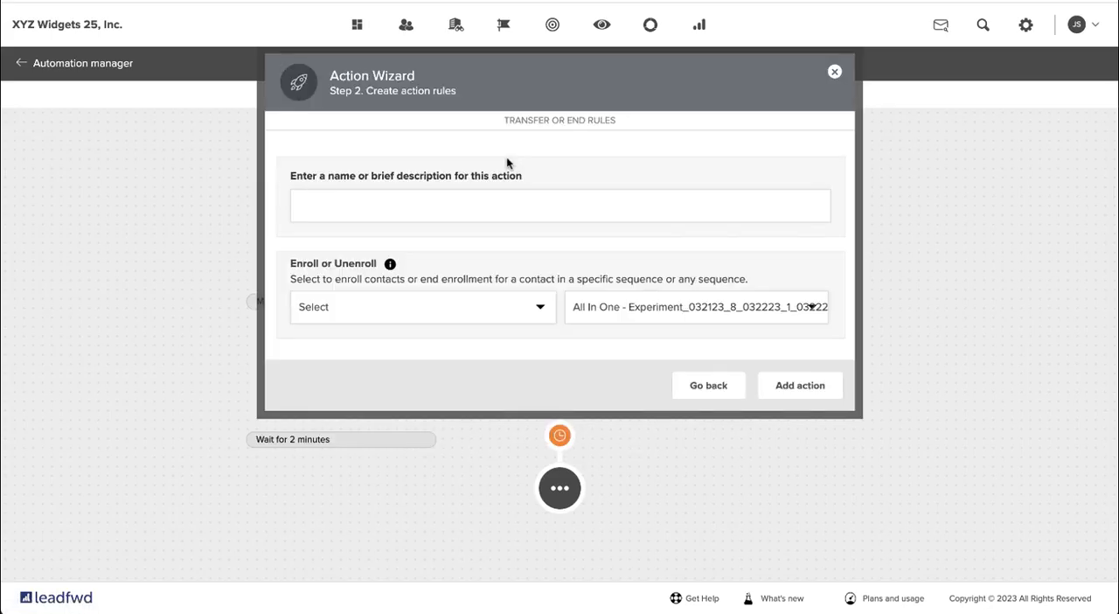
click(465, 202)
text(End Any Sequence)
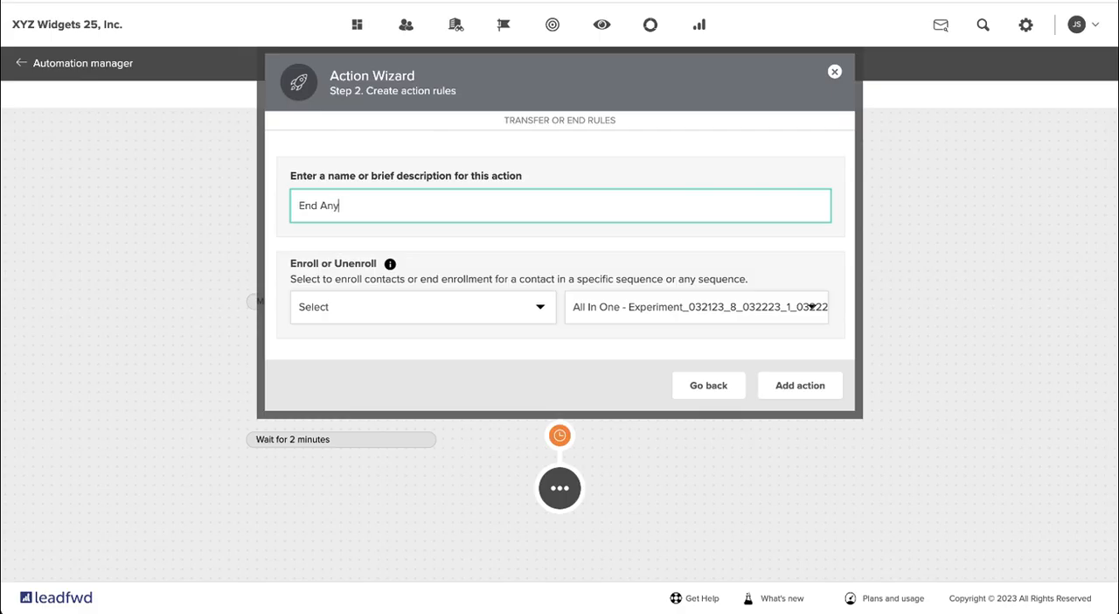
click(445, 304)
click(411, 344)
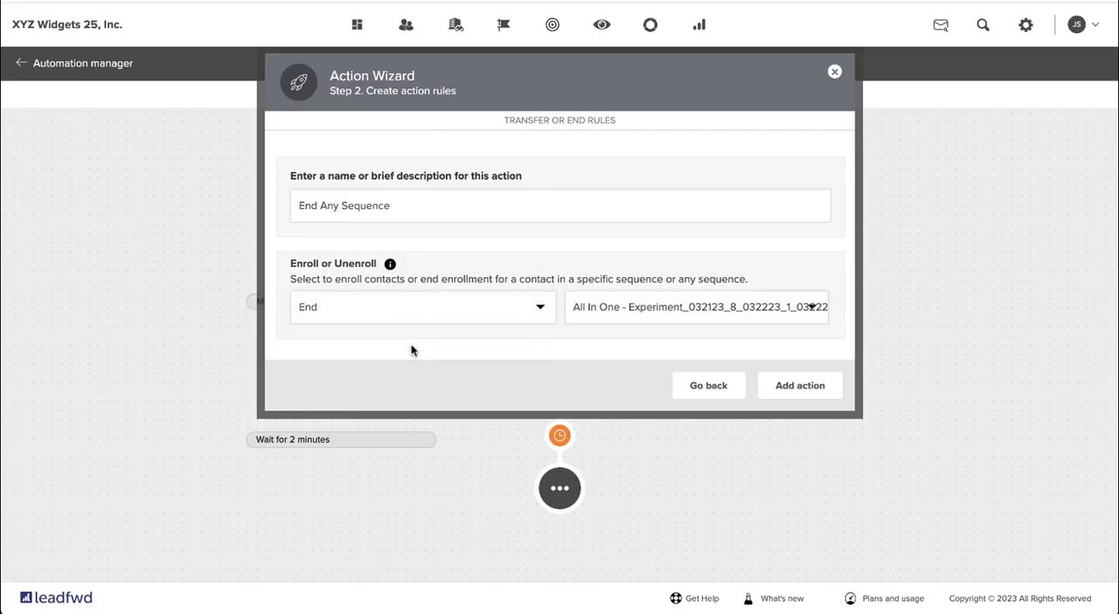
click(615, 307)
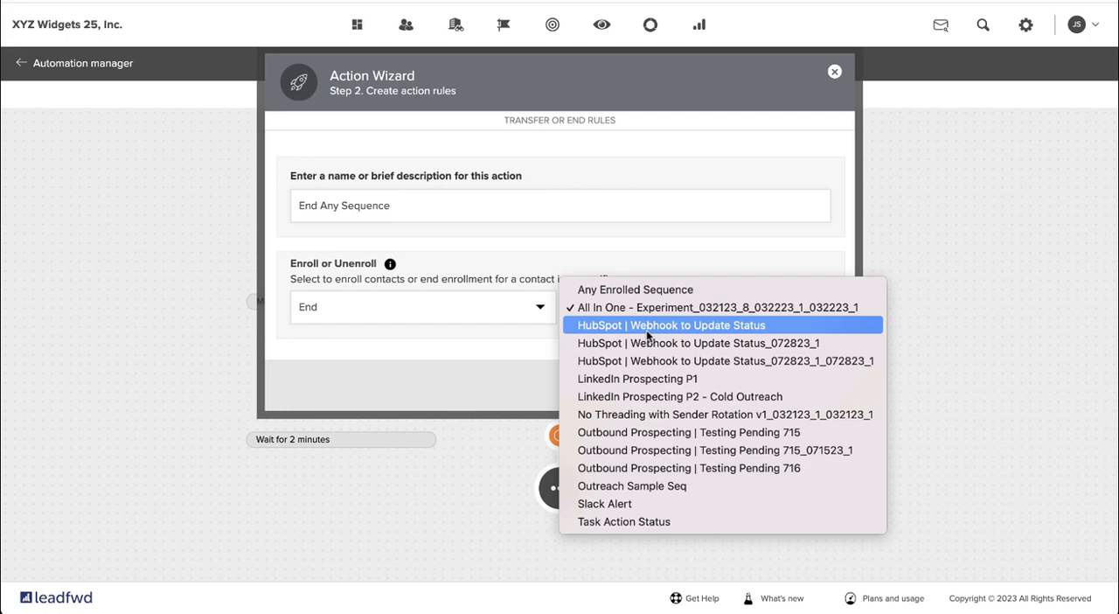
click(658, 293)
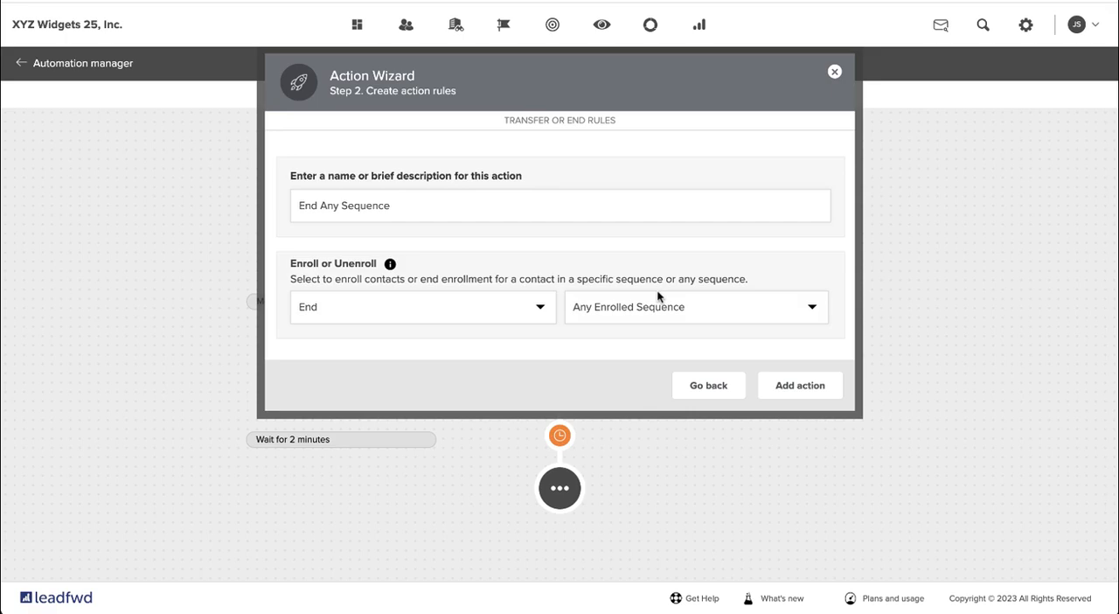
- Add the configured action, save and finish the automation track, and turn the automation on
click(819, 392)
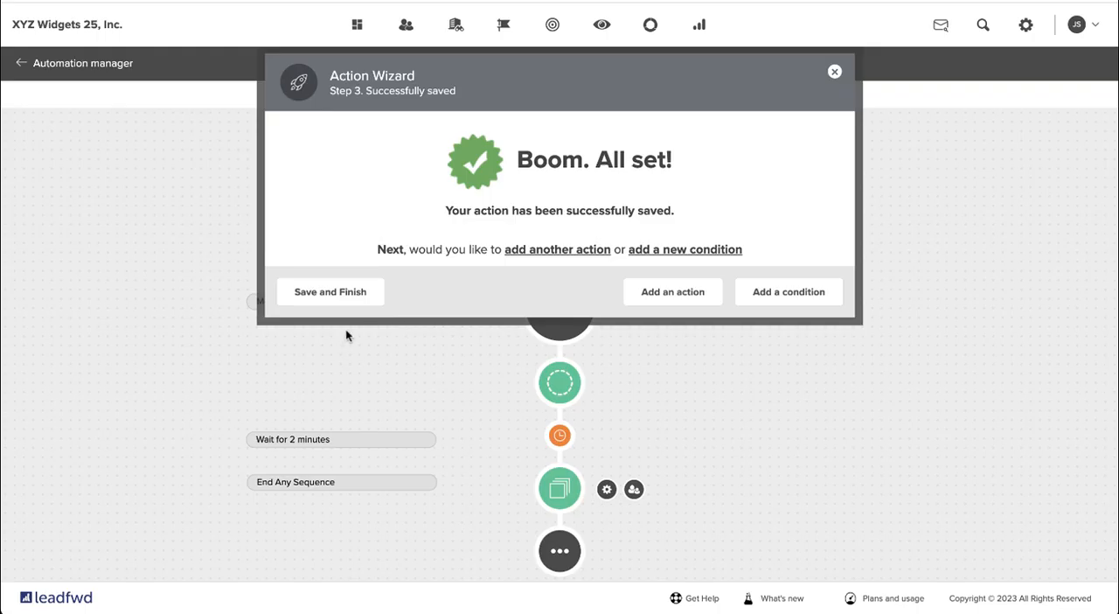
click(328, 296)
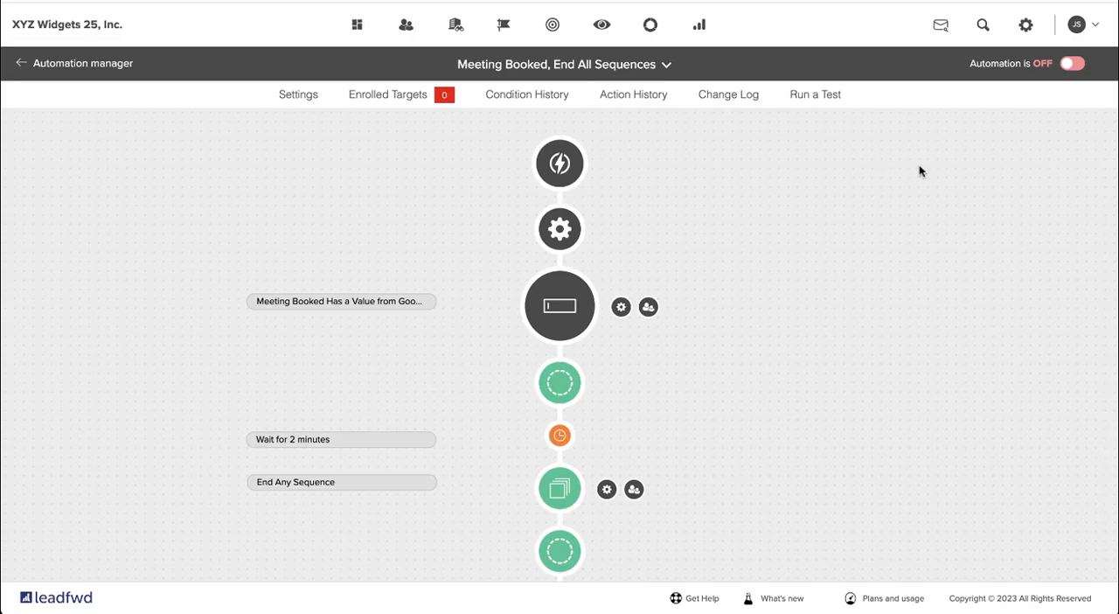
click(1074, 64)
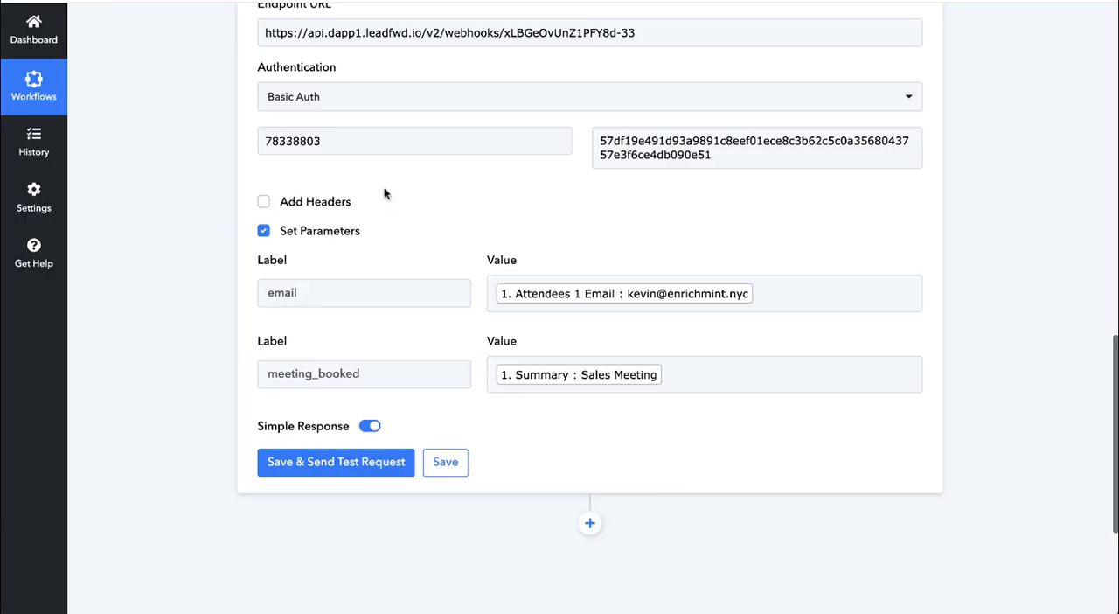
- Switch to Pabbly Connect, collapse the Google Calendar trigger and add an action step between it and the API by Pabbly step
scroll(389, 205, up, 15)
scroll(396, 218, down, 1)
click(527, 267)
click(507, 273)
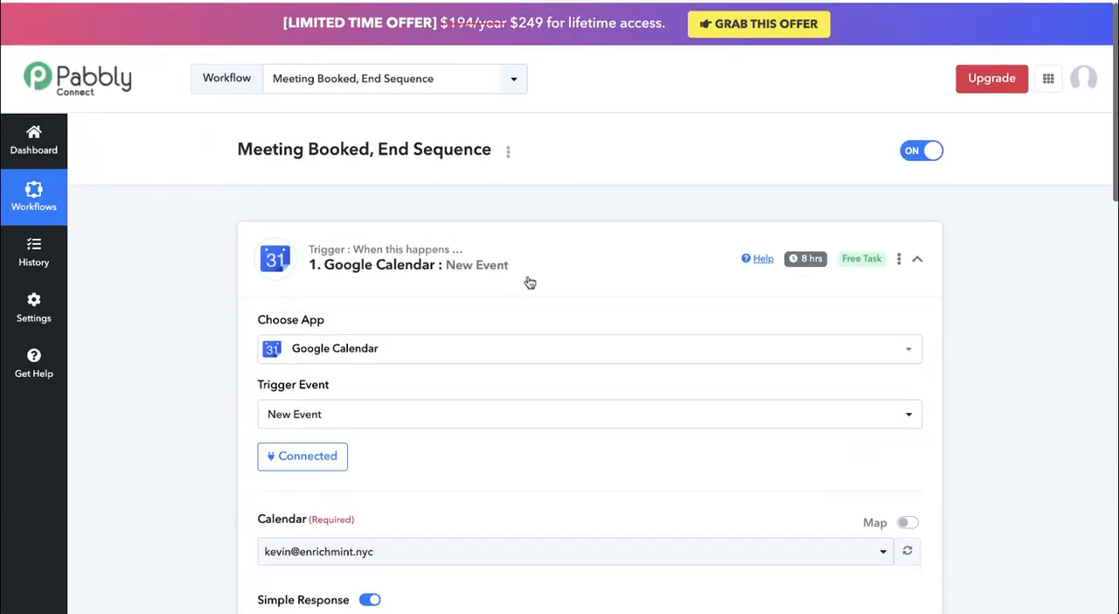
click(648, 255)
click(591, 328)
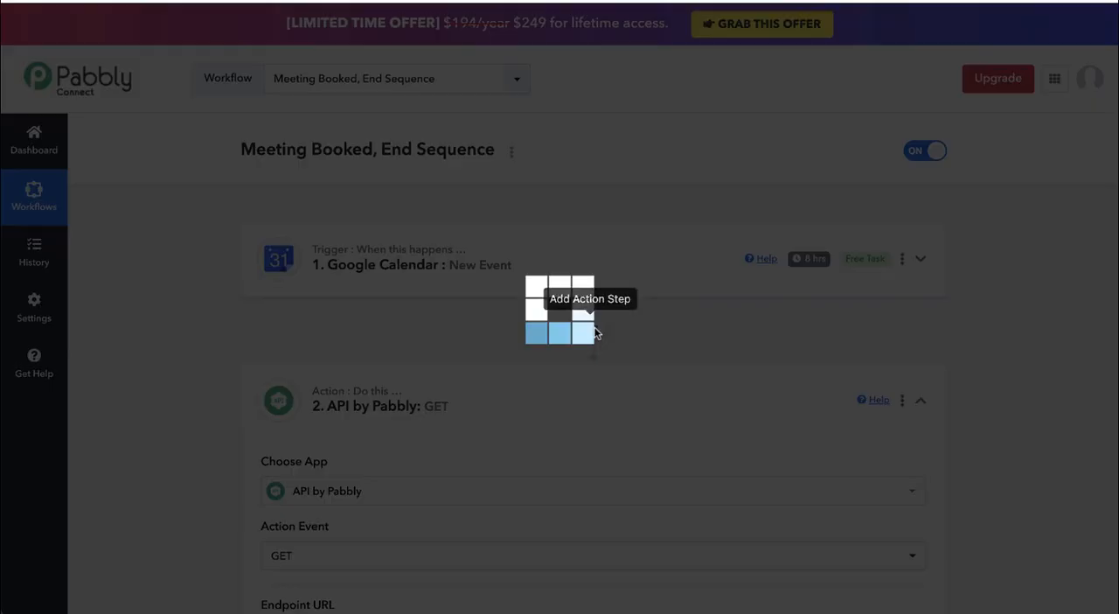
- Search the new action step's app list for office and for calend to view alternative calendar integrations
scroll(446, 394, down, 2)
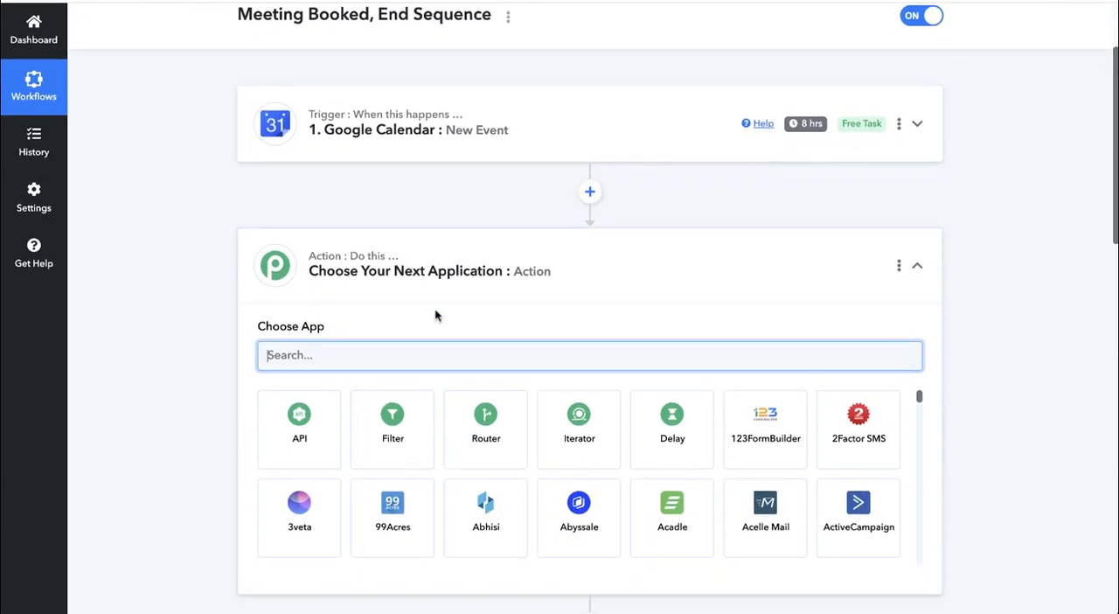
text(office)
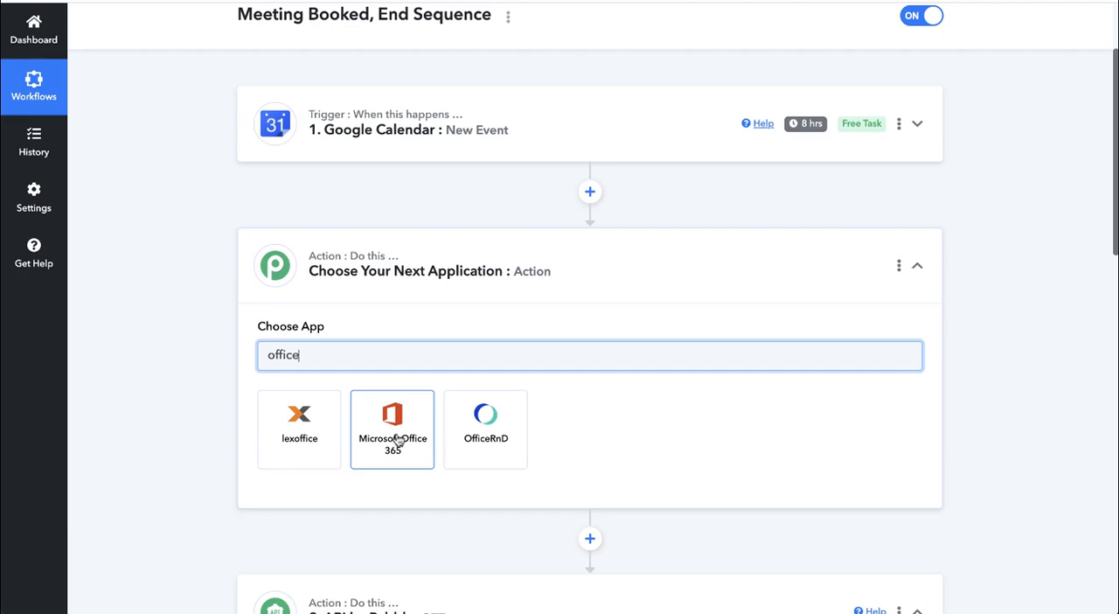
key(BackSpace)
key(BackSpace)
key(BackSpace)
key(BackSpace)
key(BackSpace)
key(BackSpace)
text(calend)
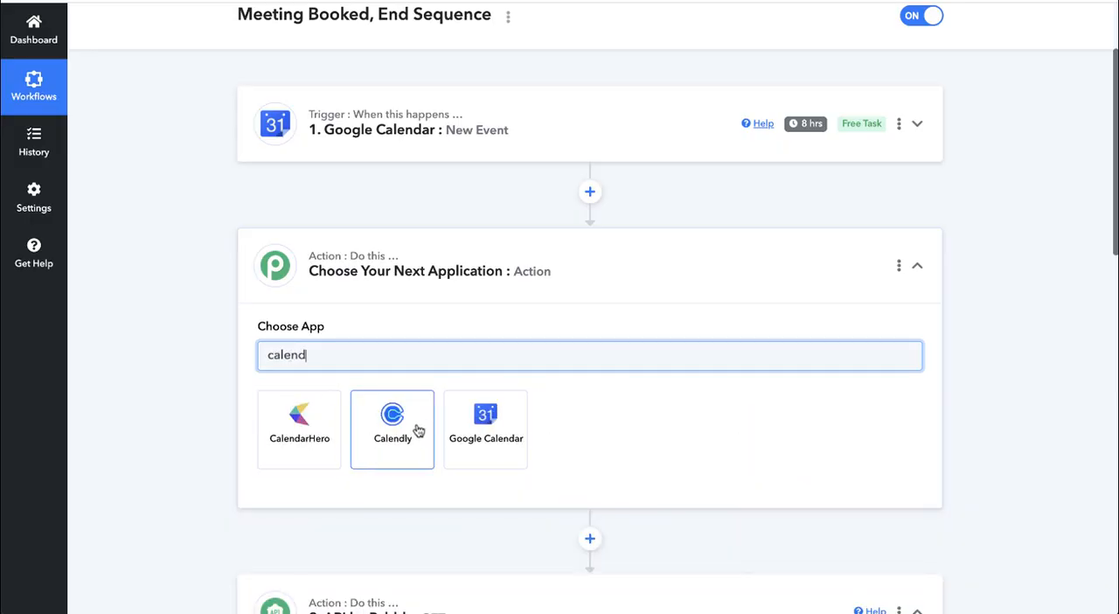